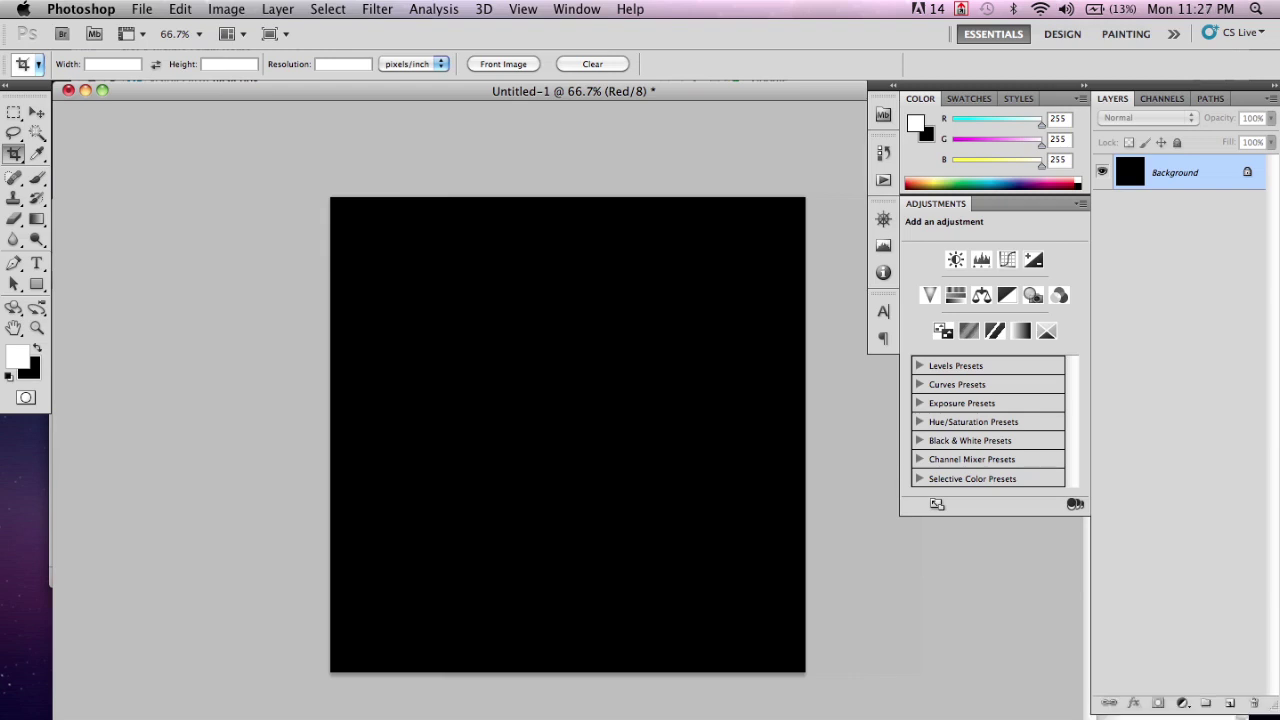
Add a new empty layer above the black background and convert it to a Smart Object.
click(1230, 702)
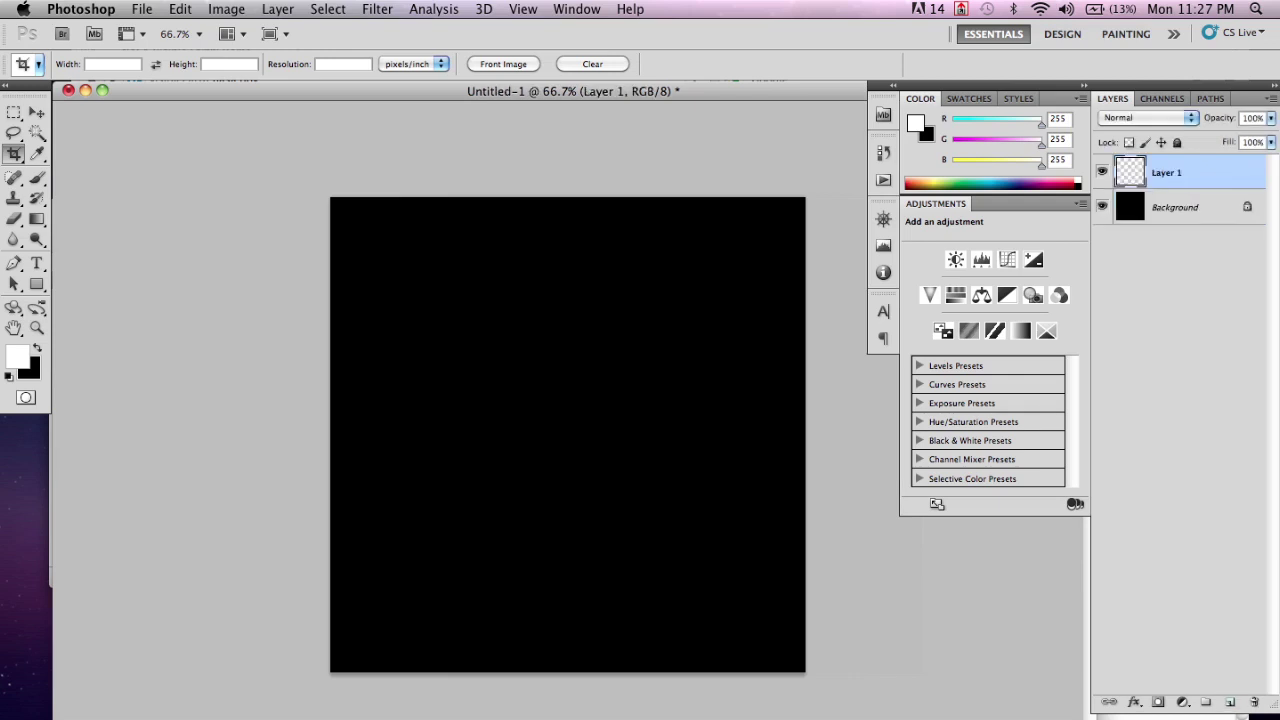
right_click(1185, 170)
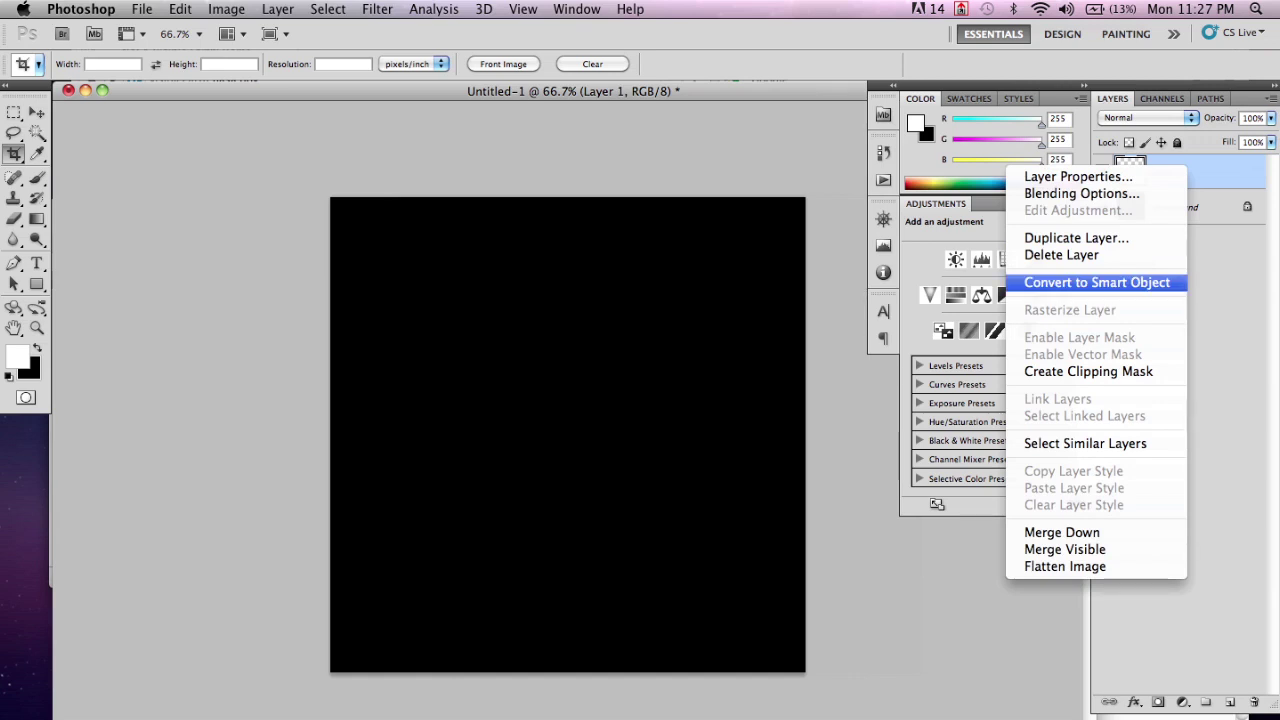
click(1097, 282)
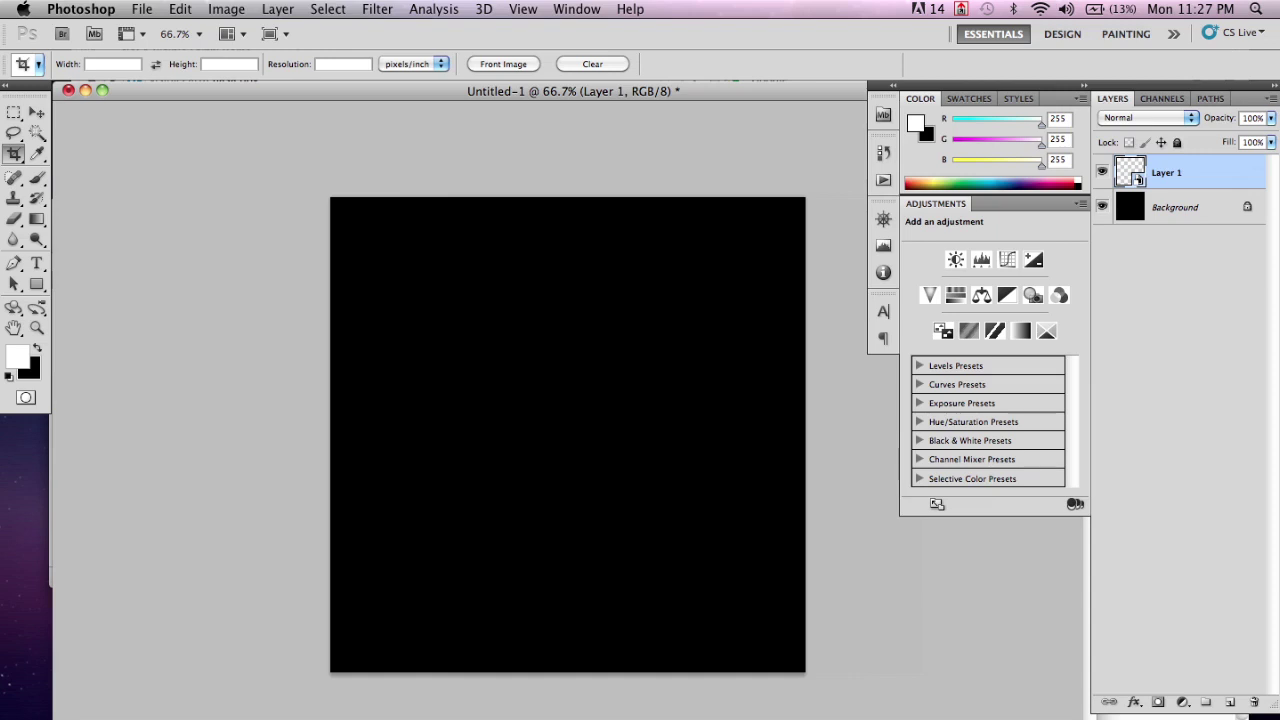
Create a 3D primitive sphere with the Zaxwerks 3D Invigorator filter and enlarge it to fill most of the preview.
click(377, 9)
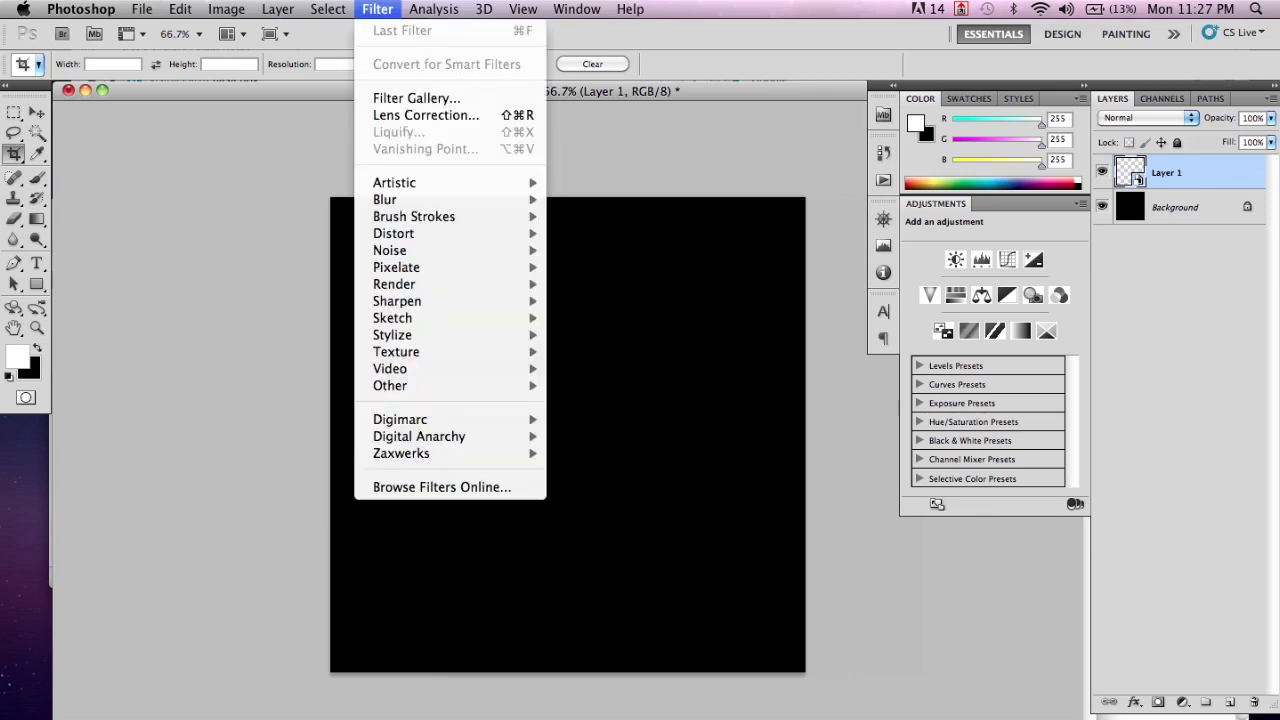
mouse_move(410, 453)
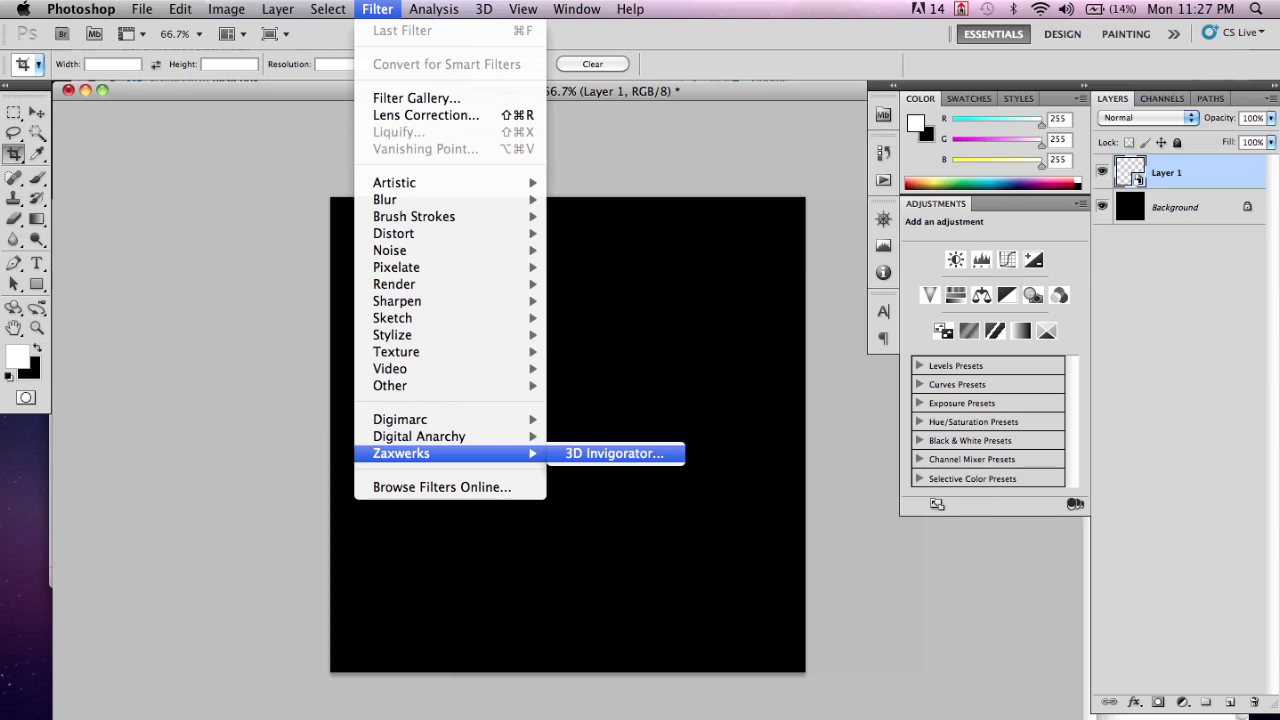
click(614, 453)
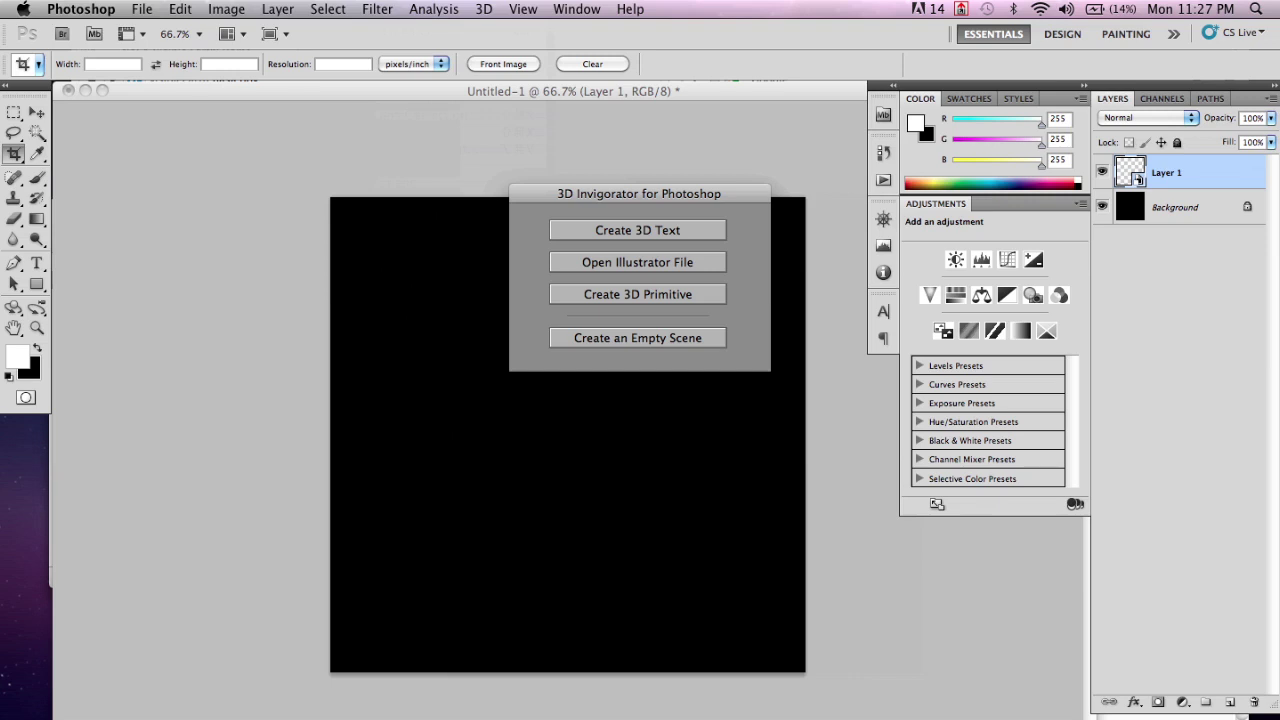
click(640, 296)
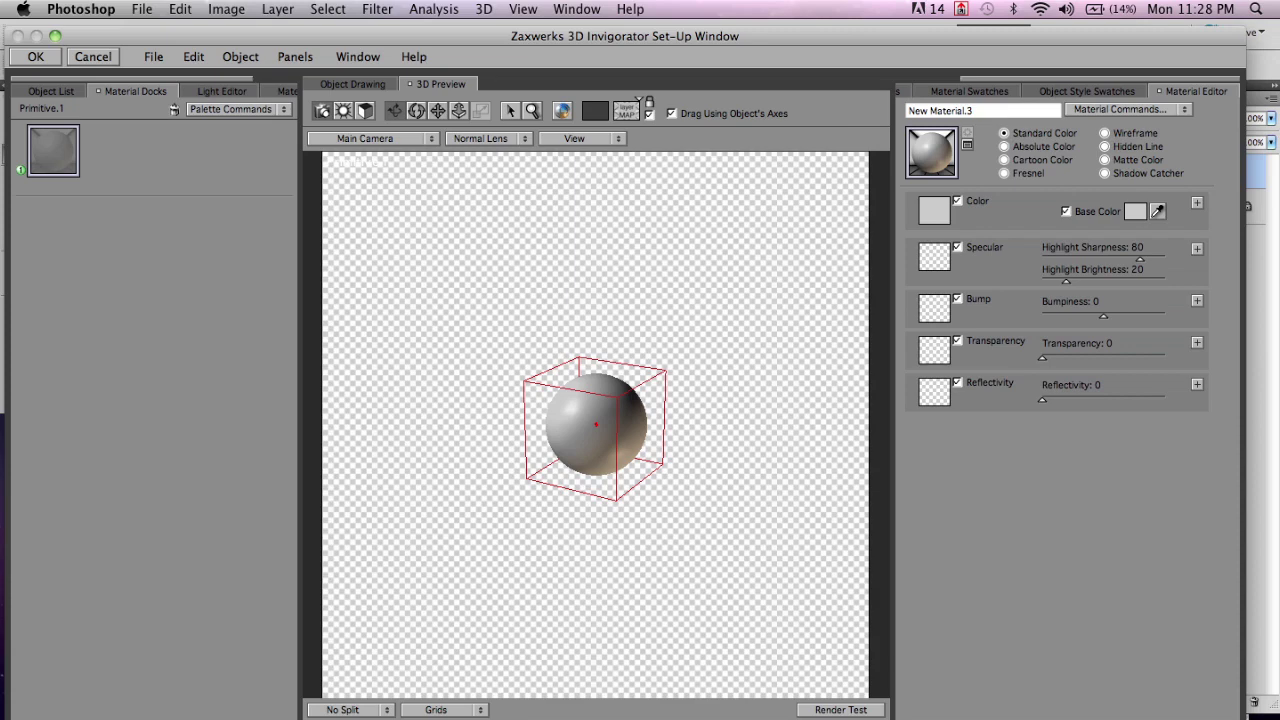
click(459, 110)
drag(596, 424, 596, 585)
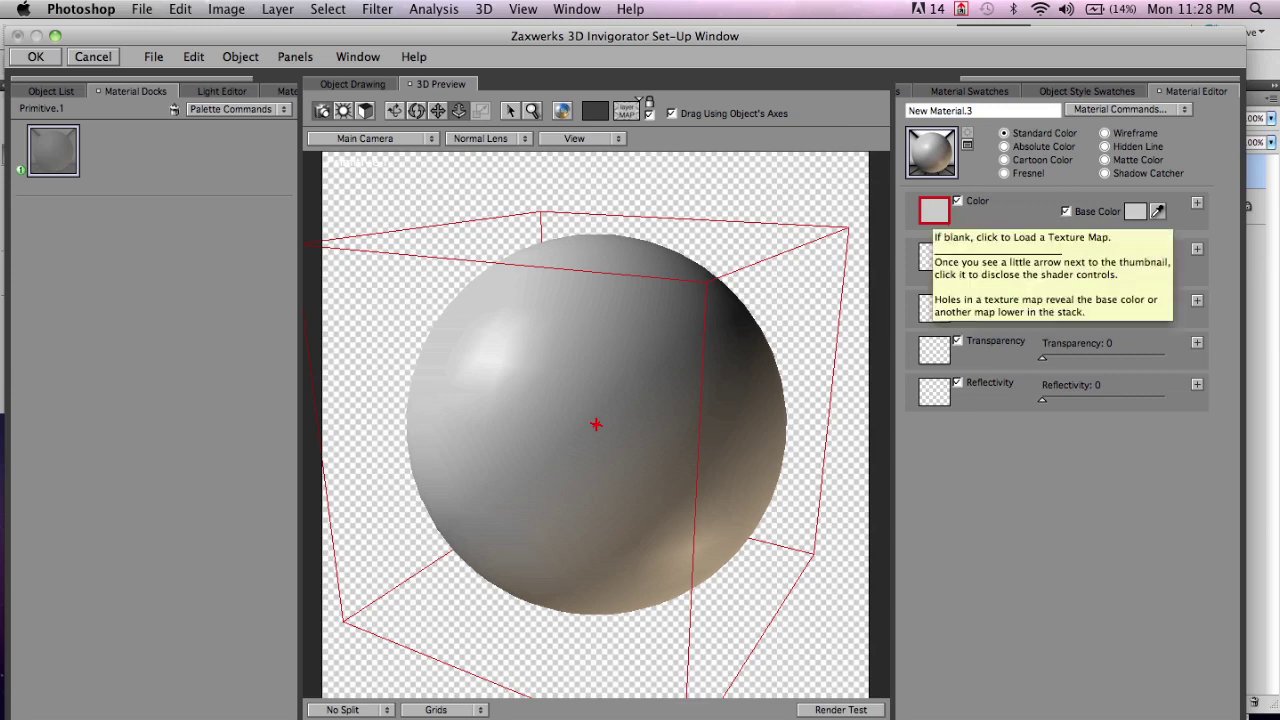
Load ev11622_land_ocean_ice_cloud_2000.jpg from the Tutorials f folder as the material's color texture map.
click(934, 210)
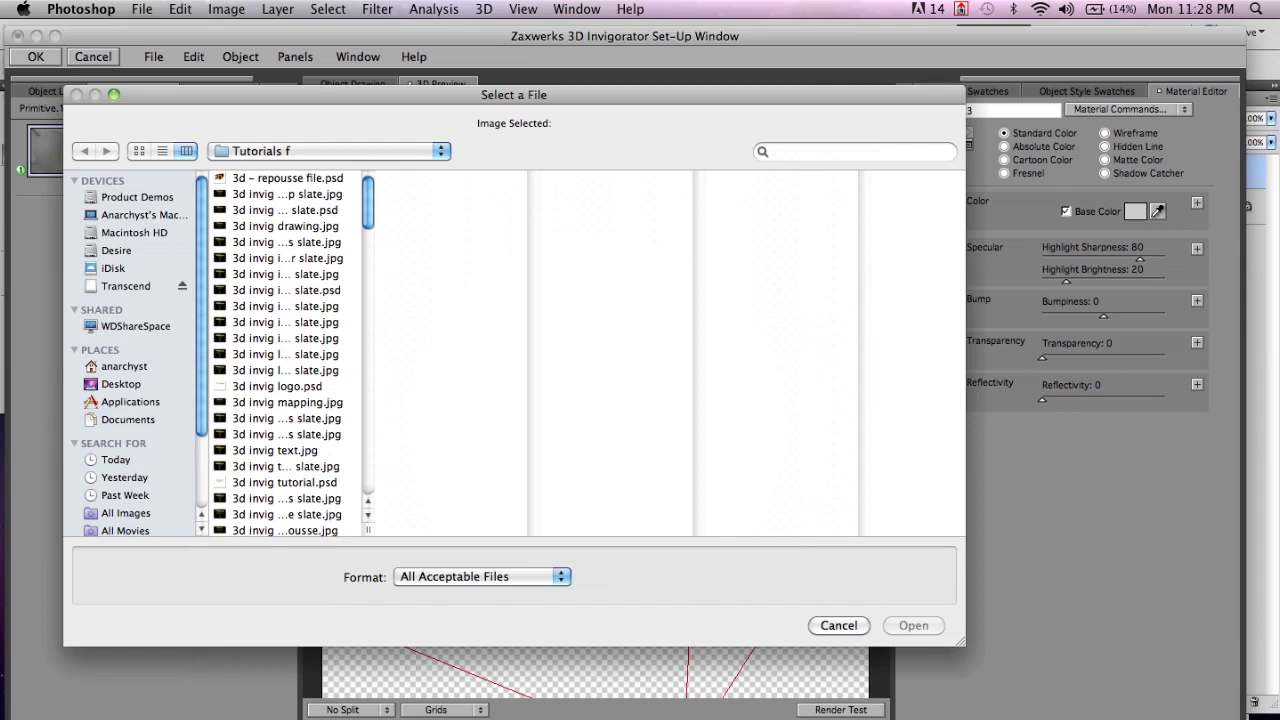
scroll(290, 354, down, 10)
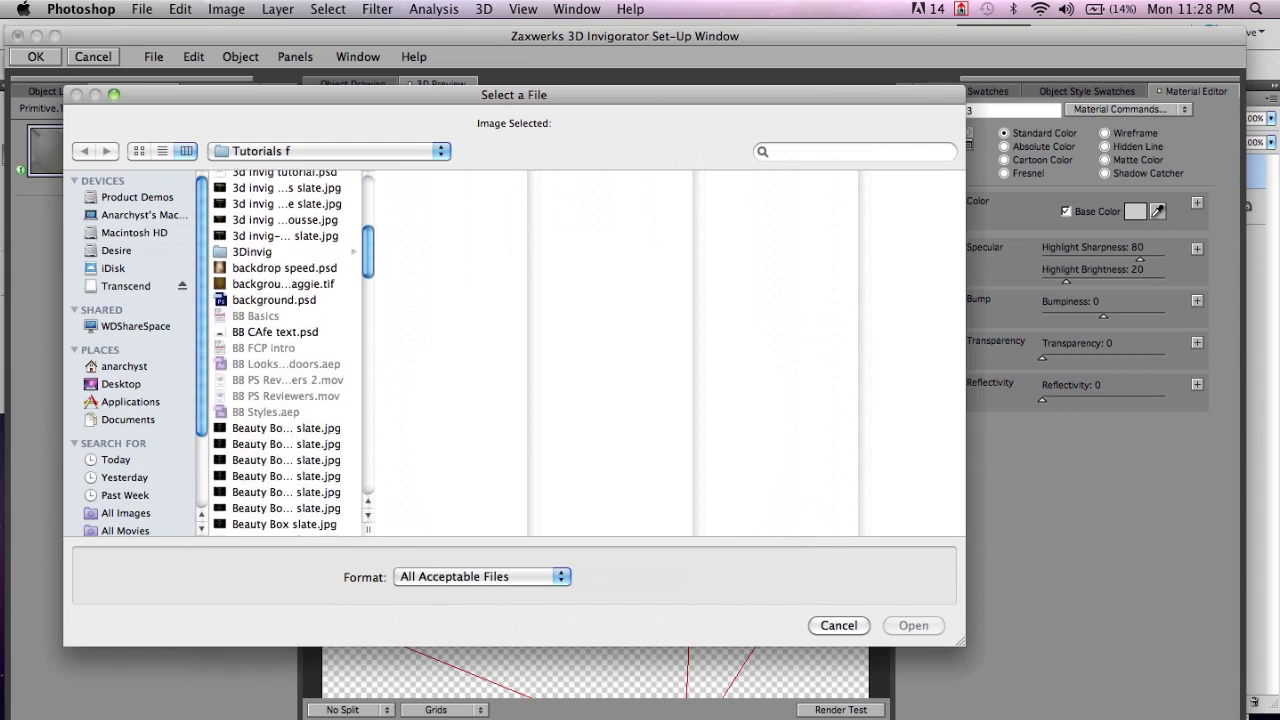
scroll(290, 354, down, 7)
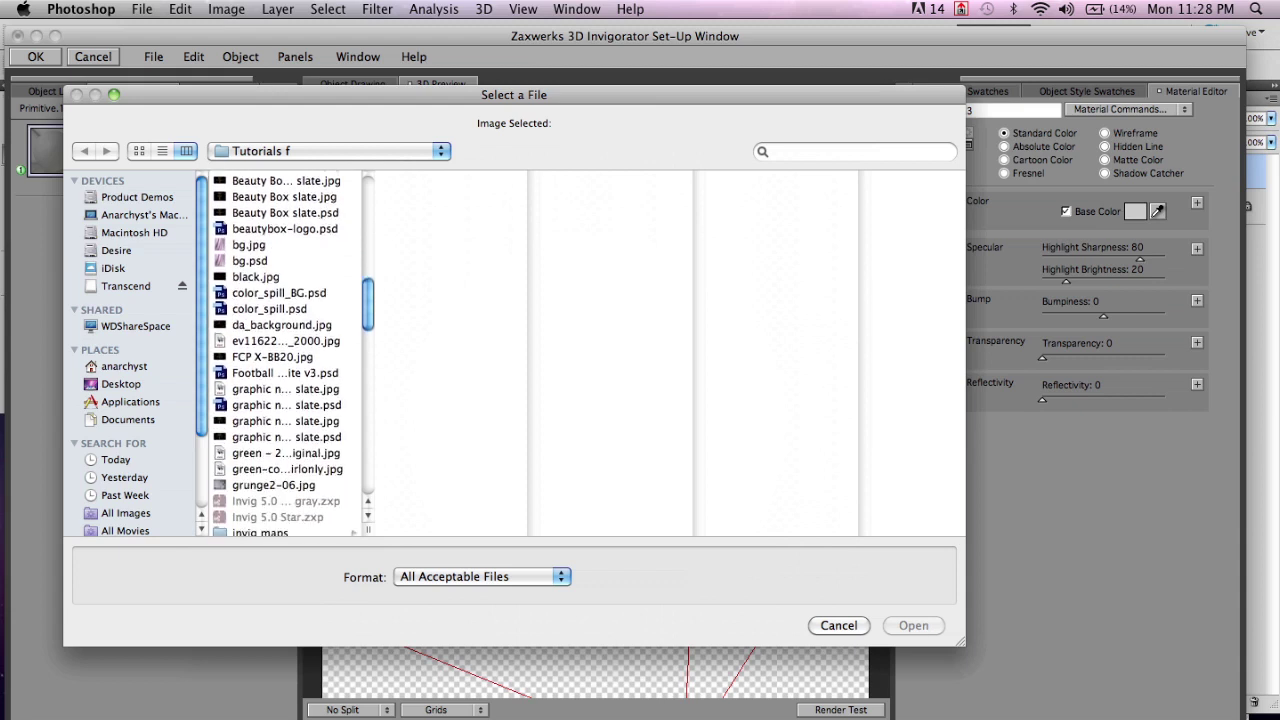
scroll(290, 354, up, 1)
click(286, 339)
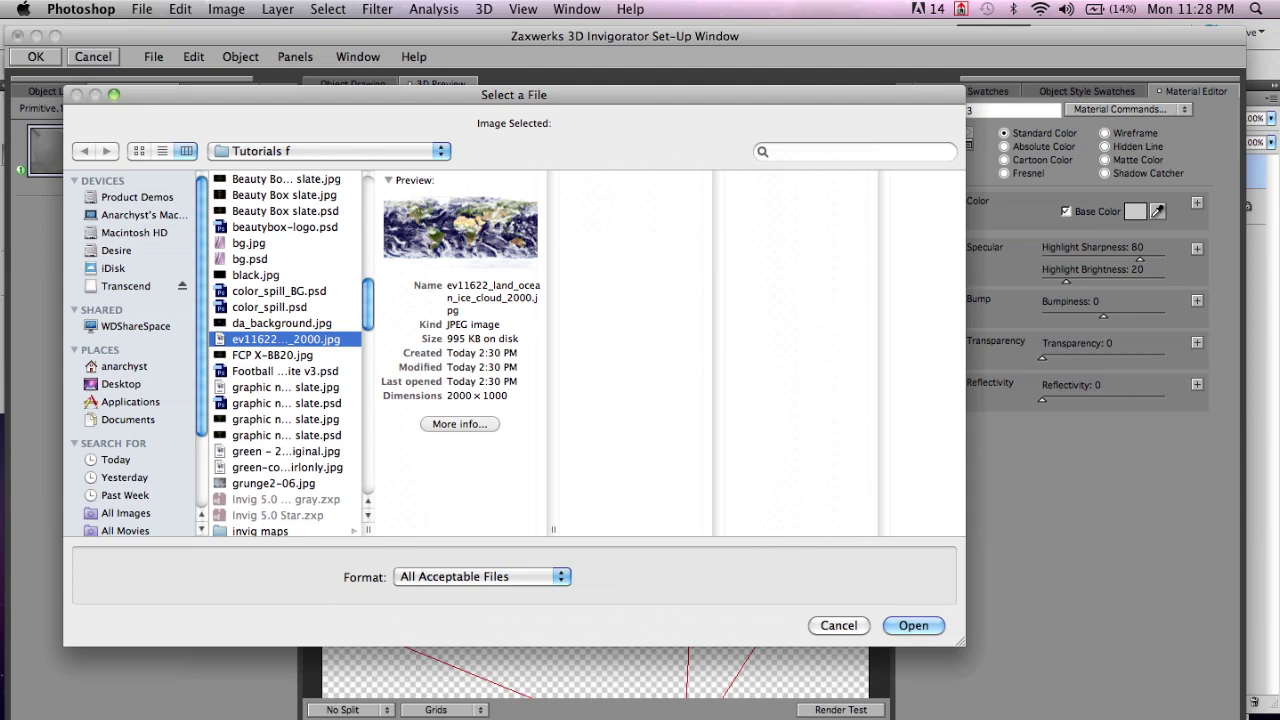
key(Return)
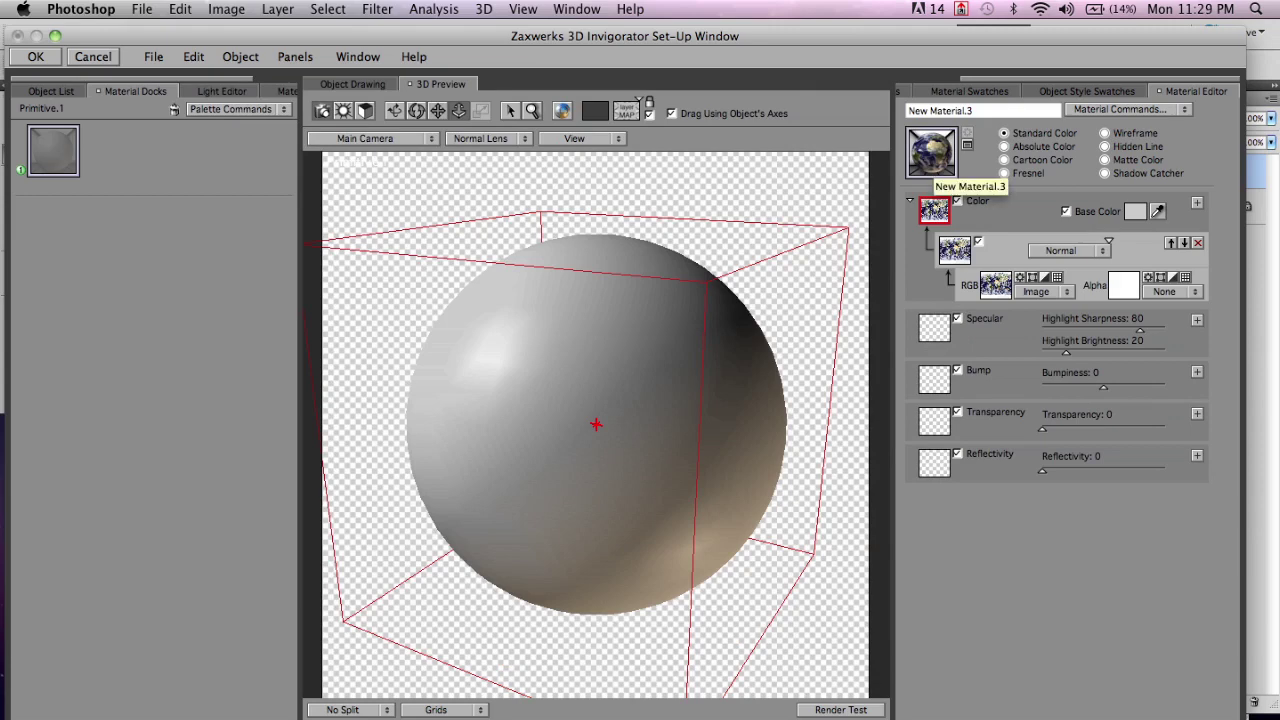
Switch to Firefox and examine NASA Visible Earth's Blue Marble collection and Earth's City Lights page for usable Earth texture maps.
key(super+Tab)
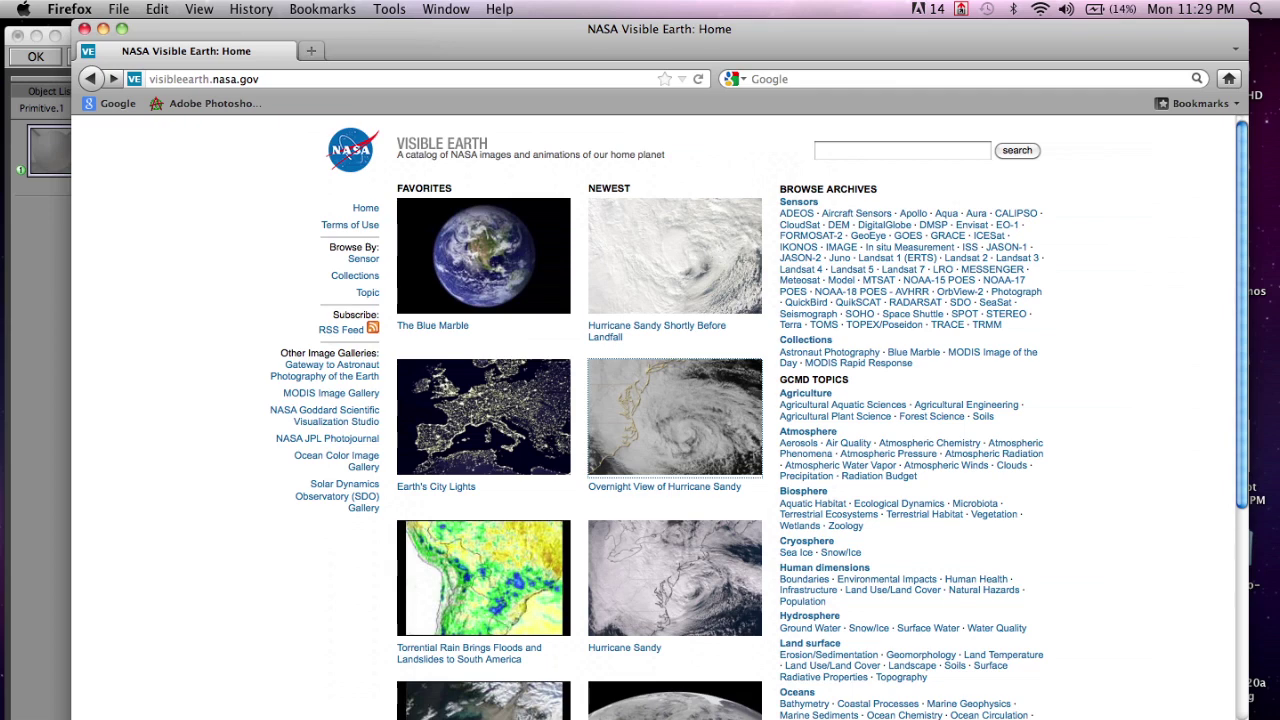
click(913, 352)
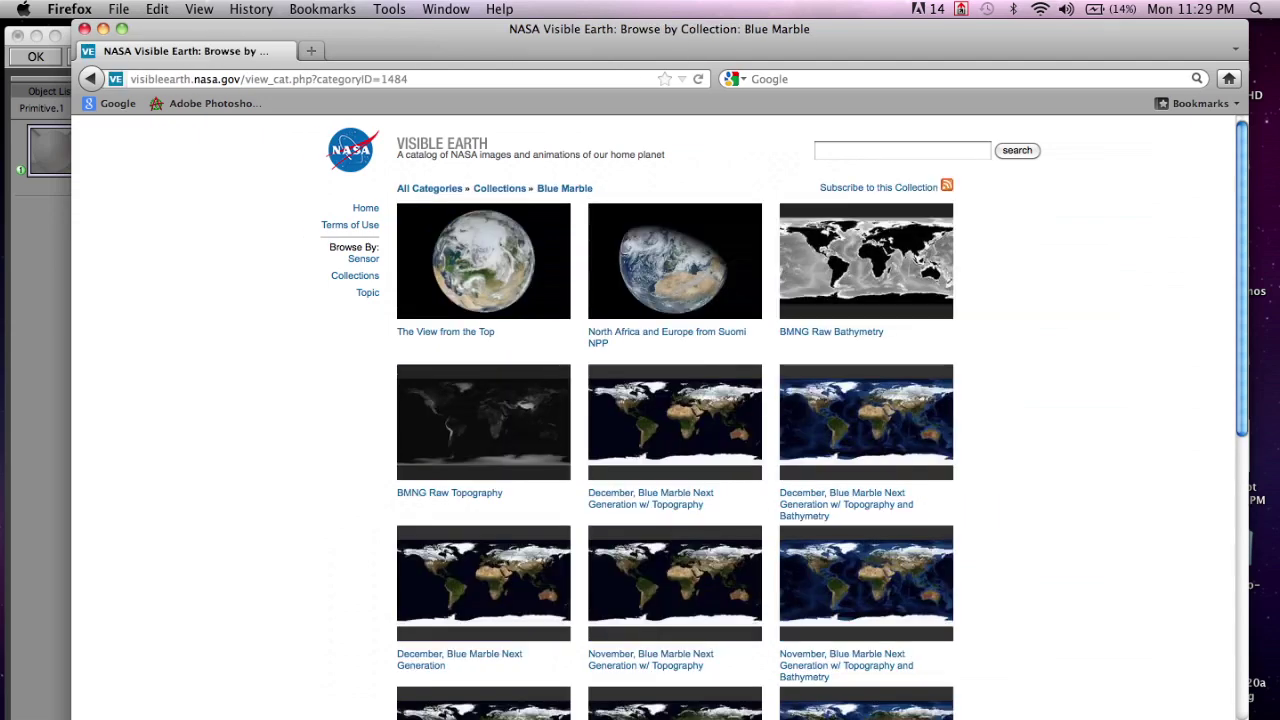
scroll(675, 420, down, 5)
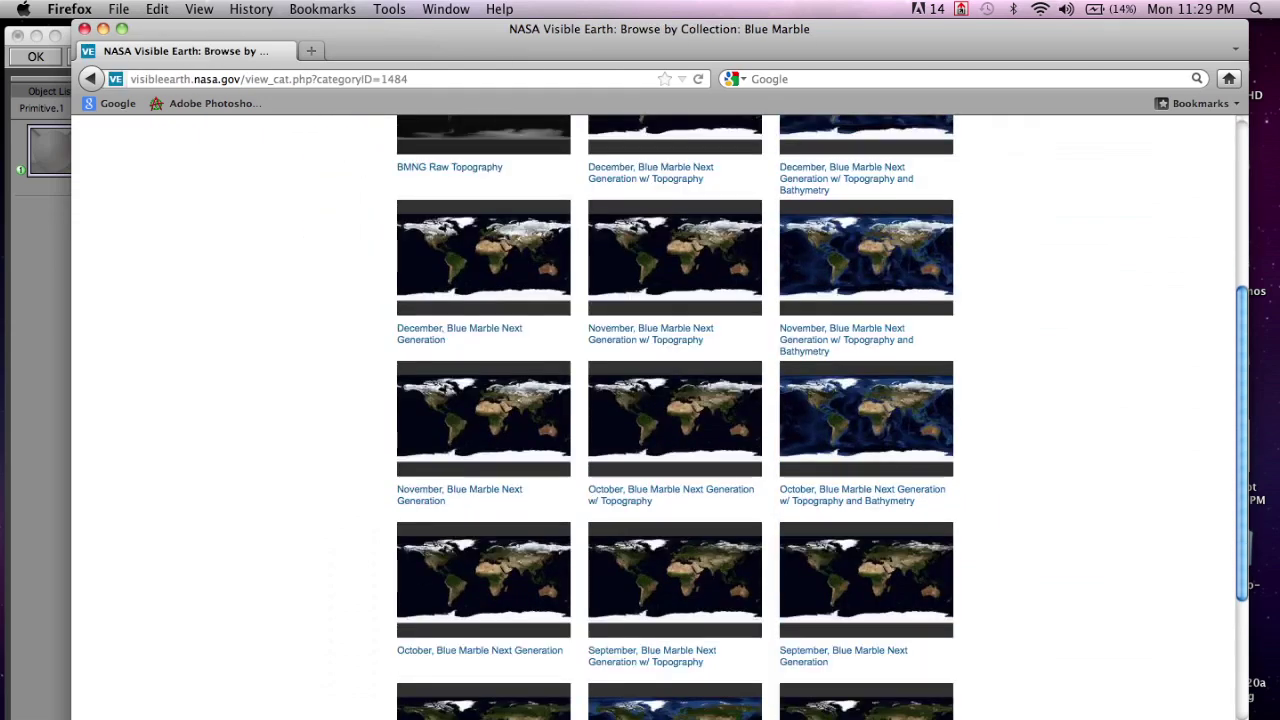
scroll(675, 420, down, 2)
scroll(675, 420, up, 4)
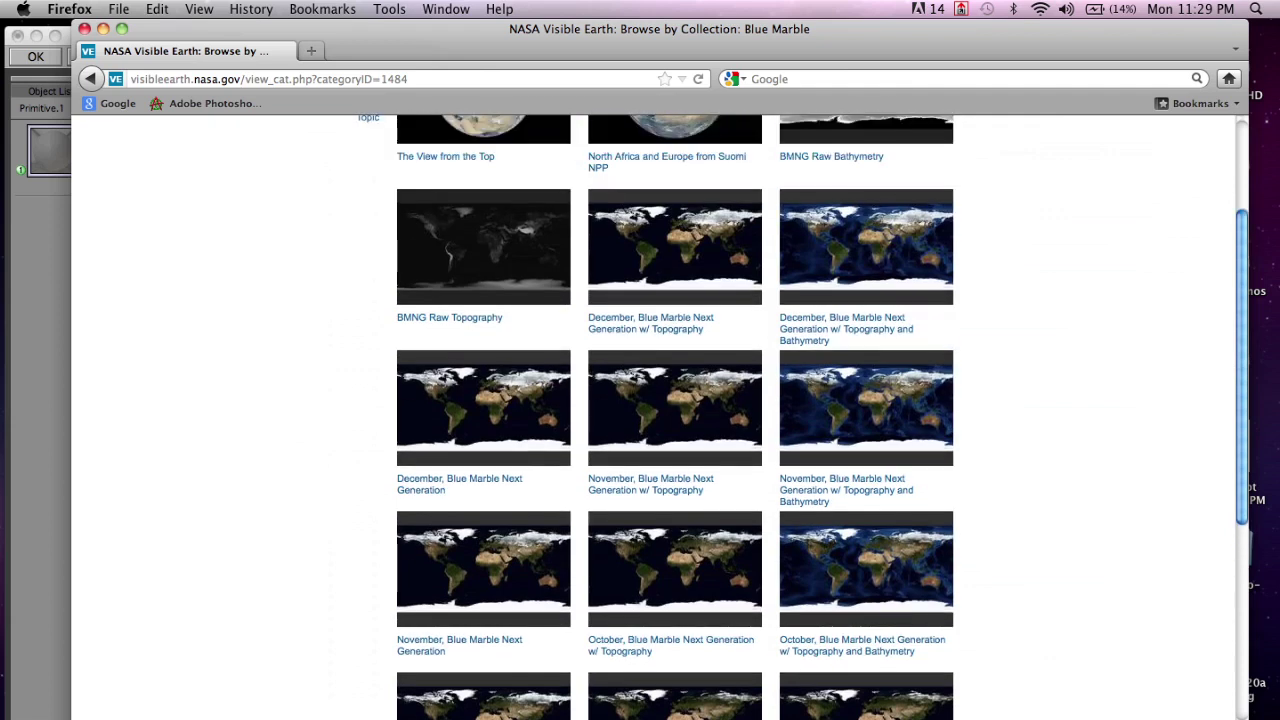
scroll(675, 420, up, 2)
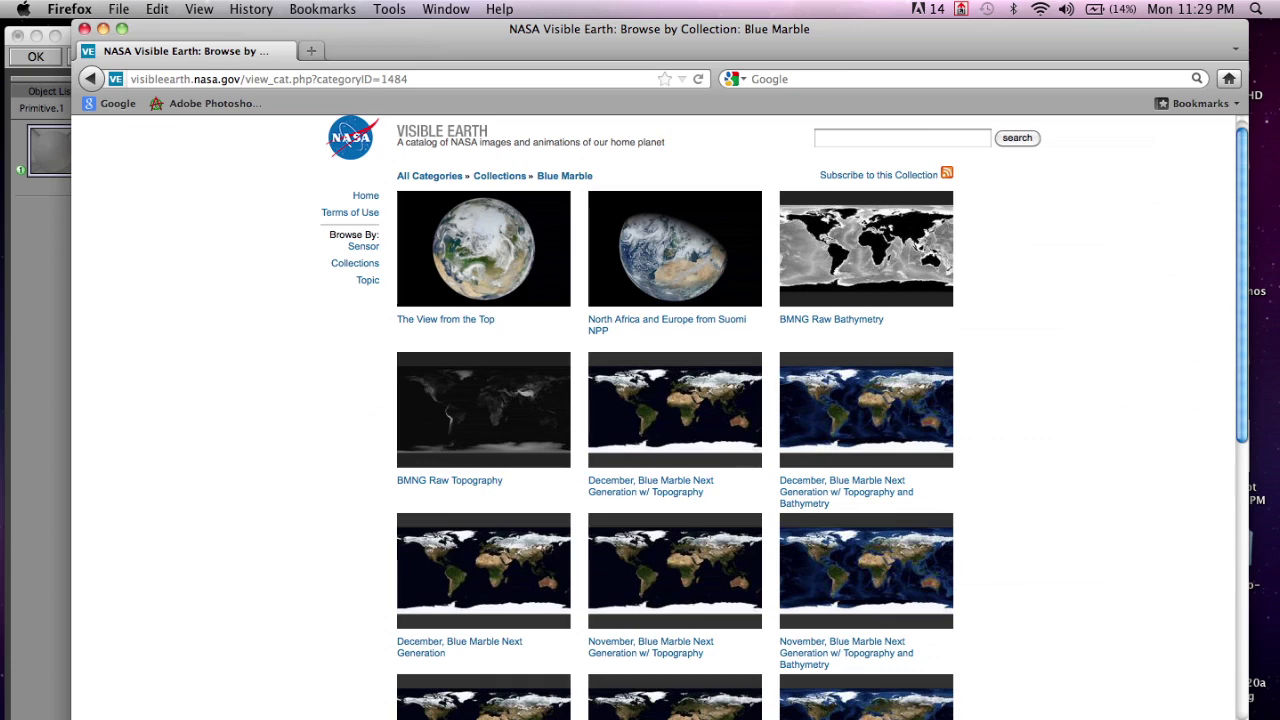
click(90, 78)
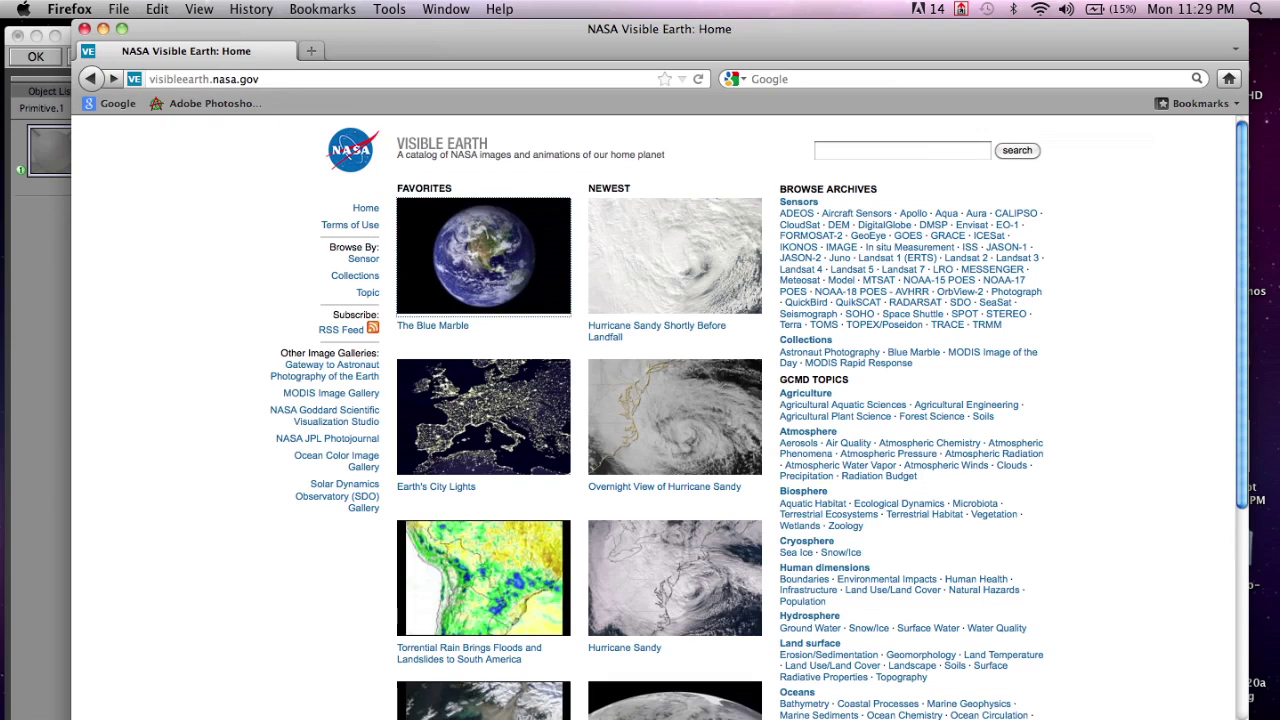
click(490, 405)
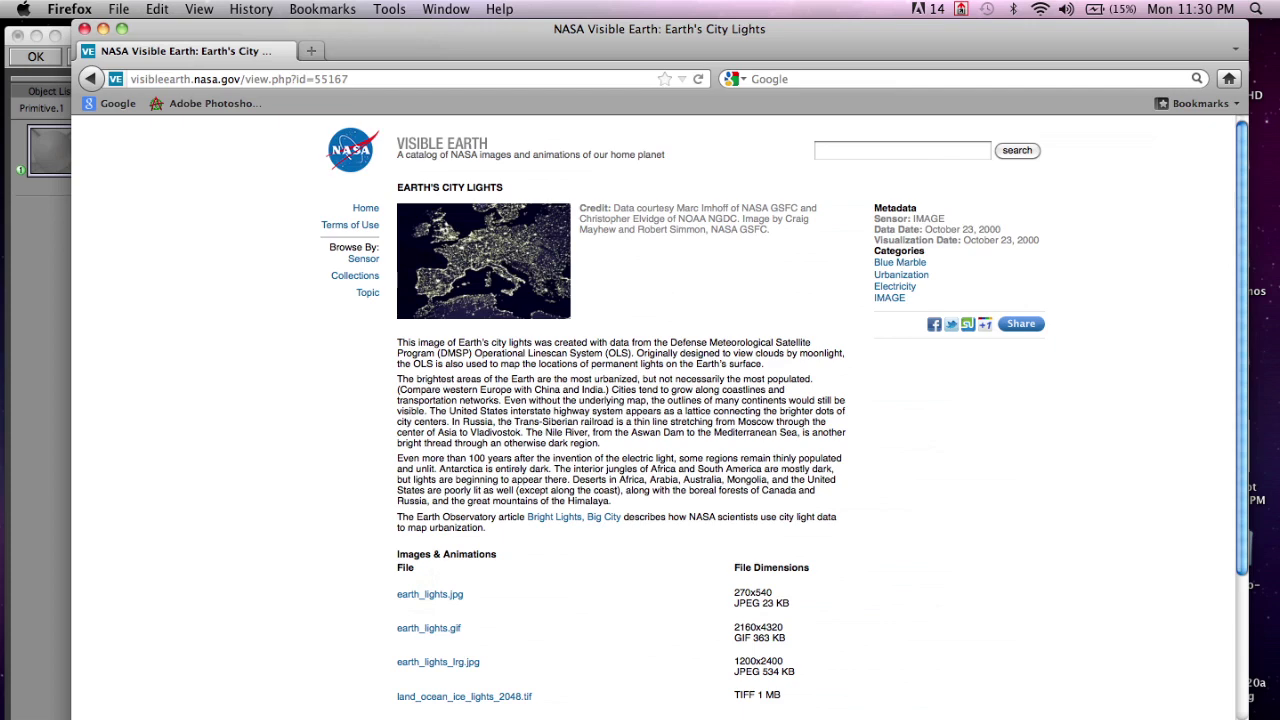
click(90, 78)
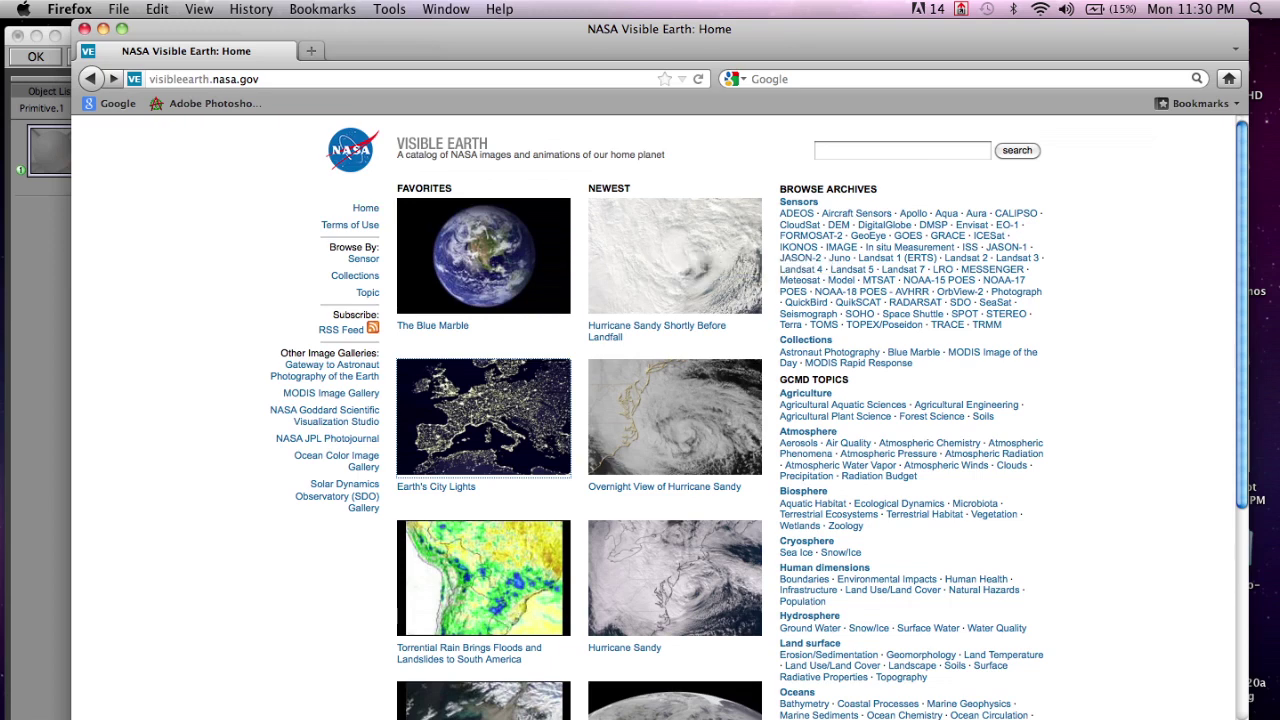
Switch back to Photoshop, apply the Earth-textured material to the sphere, and rotate the globe so the Americas face the front.
key(super+Tab)
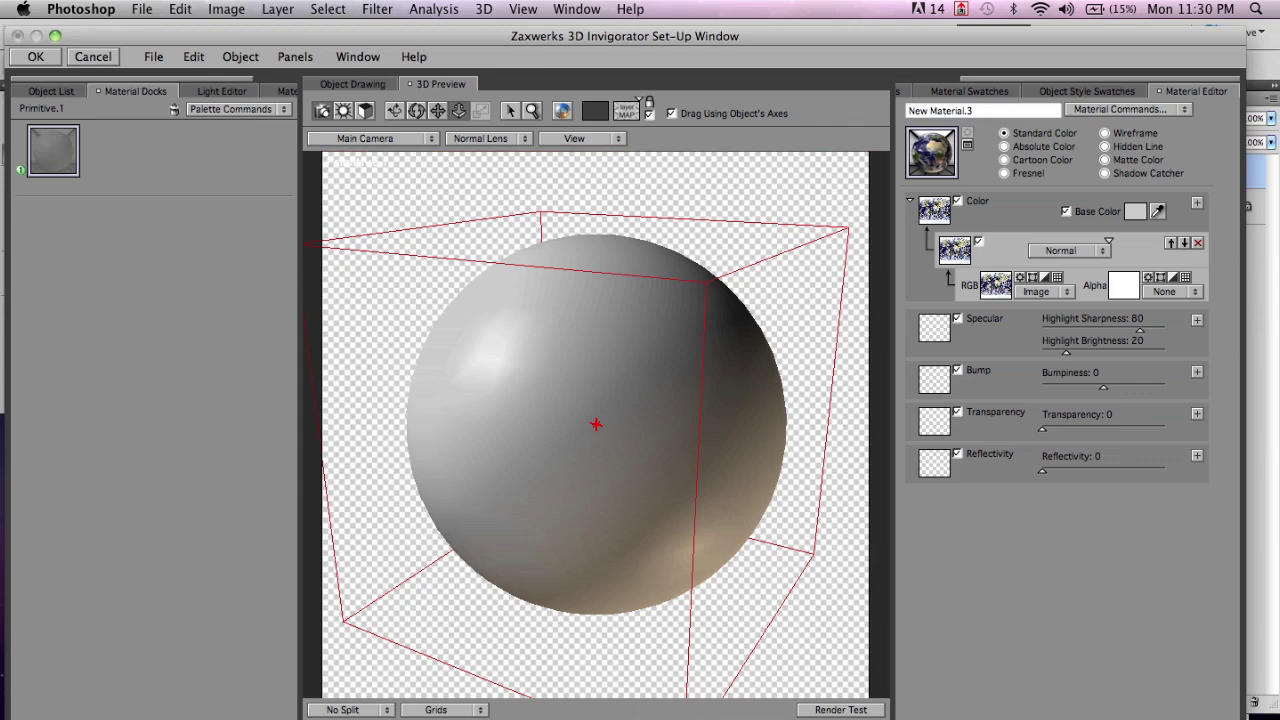
drag(931, 152, 594, 366)
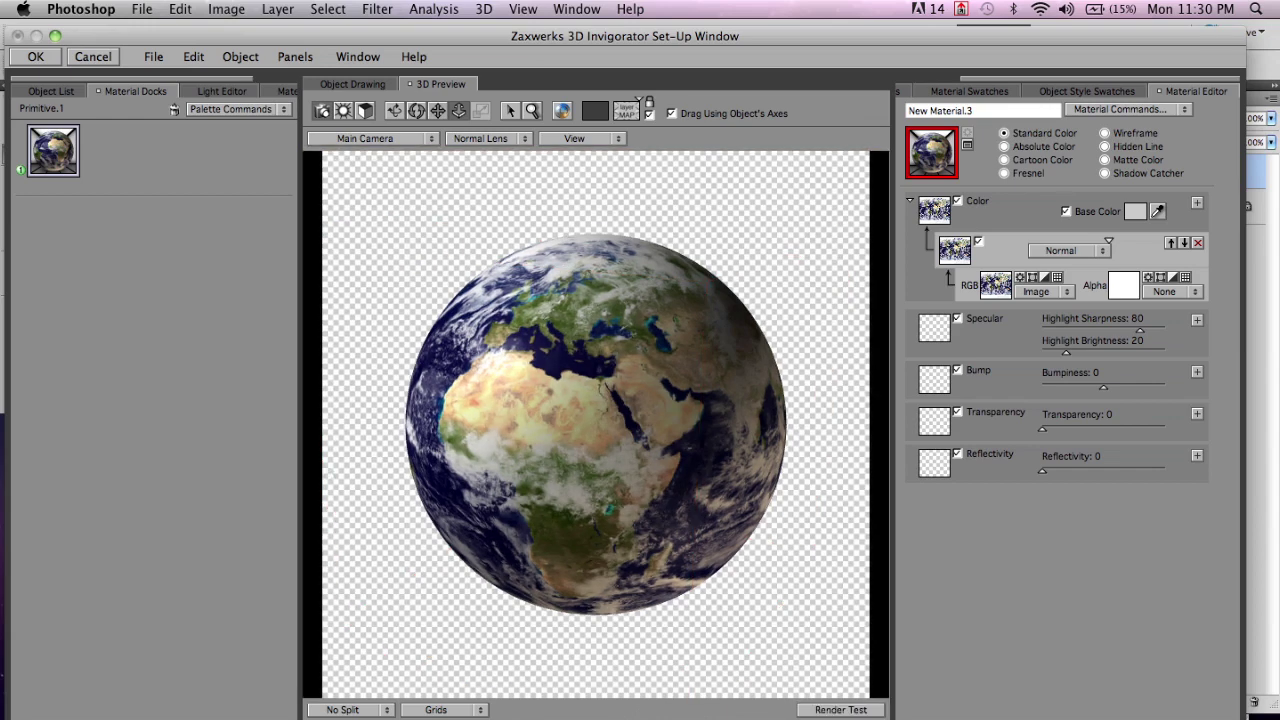
click(394, 110)
mouse_move(596, 424)
mouse_down()
mouse_move(618, 424)
mouse_move(470, 424)
mouse_move(790, 424)
mouse_move(597, 423)
mouse_up()
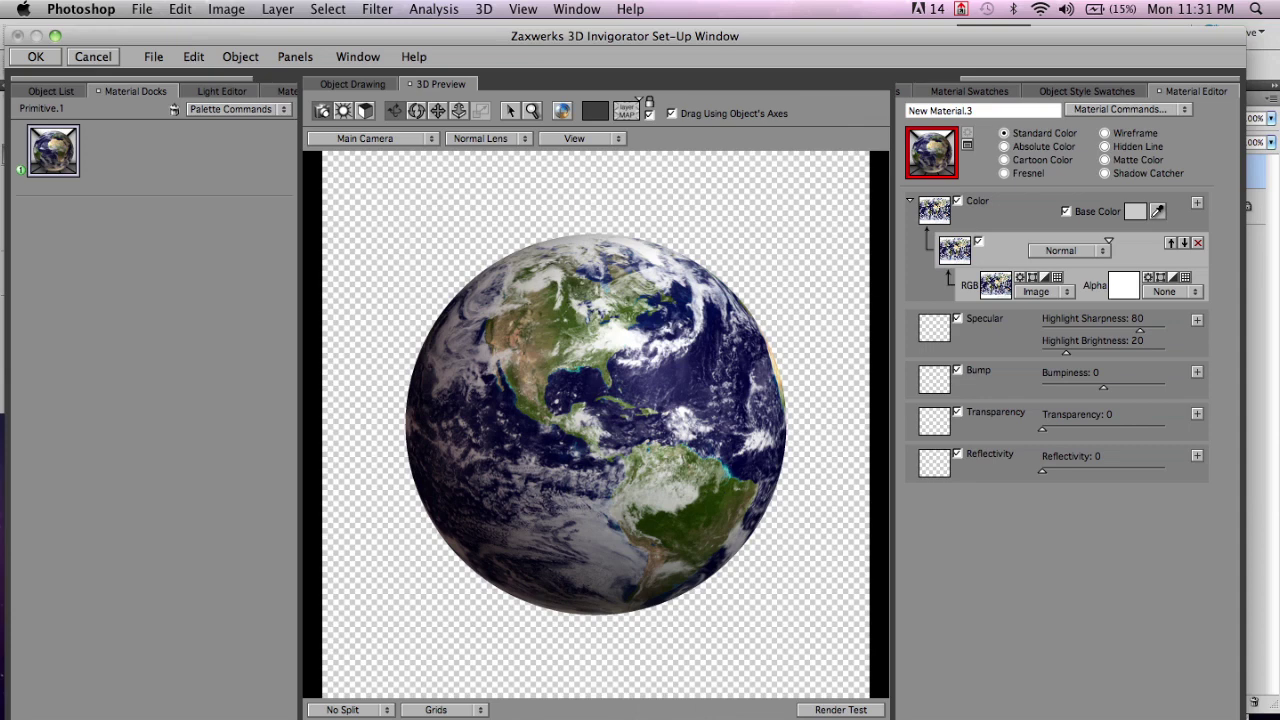
Turn off Light 2 and Light 3 in the 3D scene and run a test render of the globe.
click(221, 91)
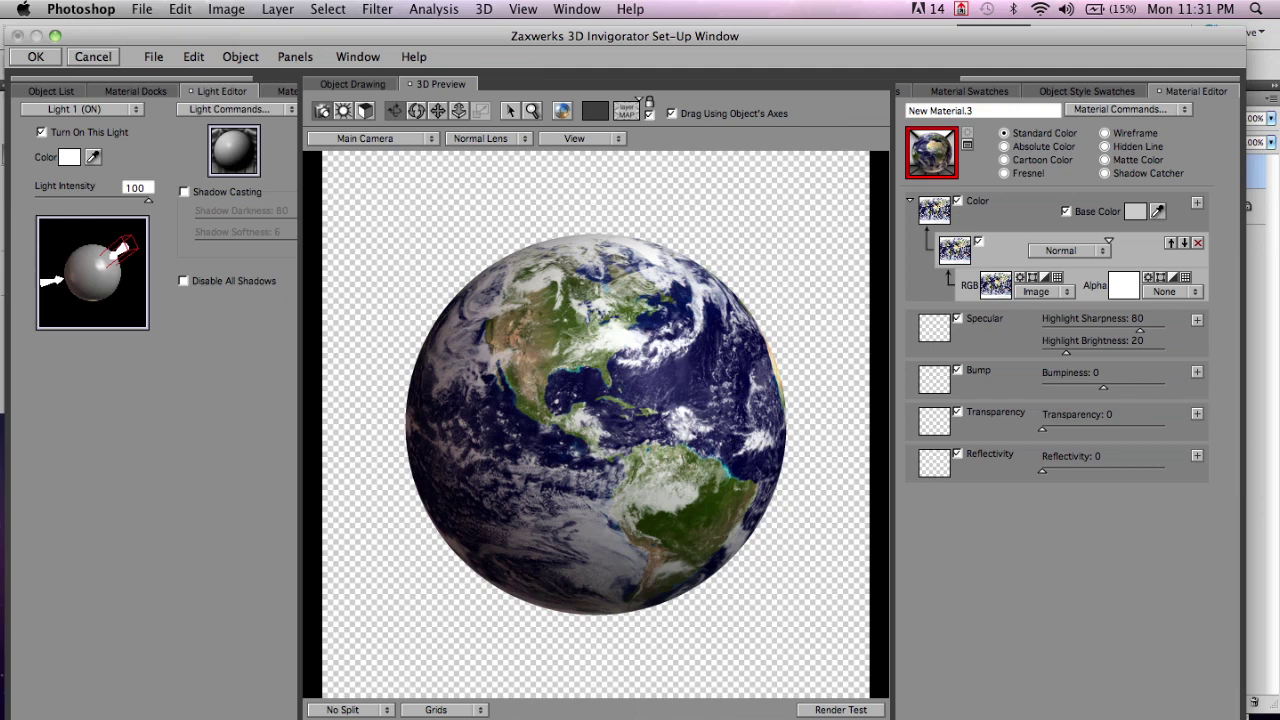
click(80, 108)
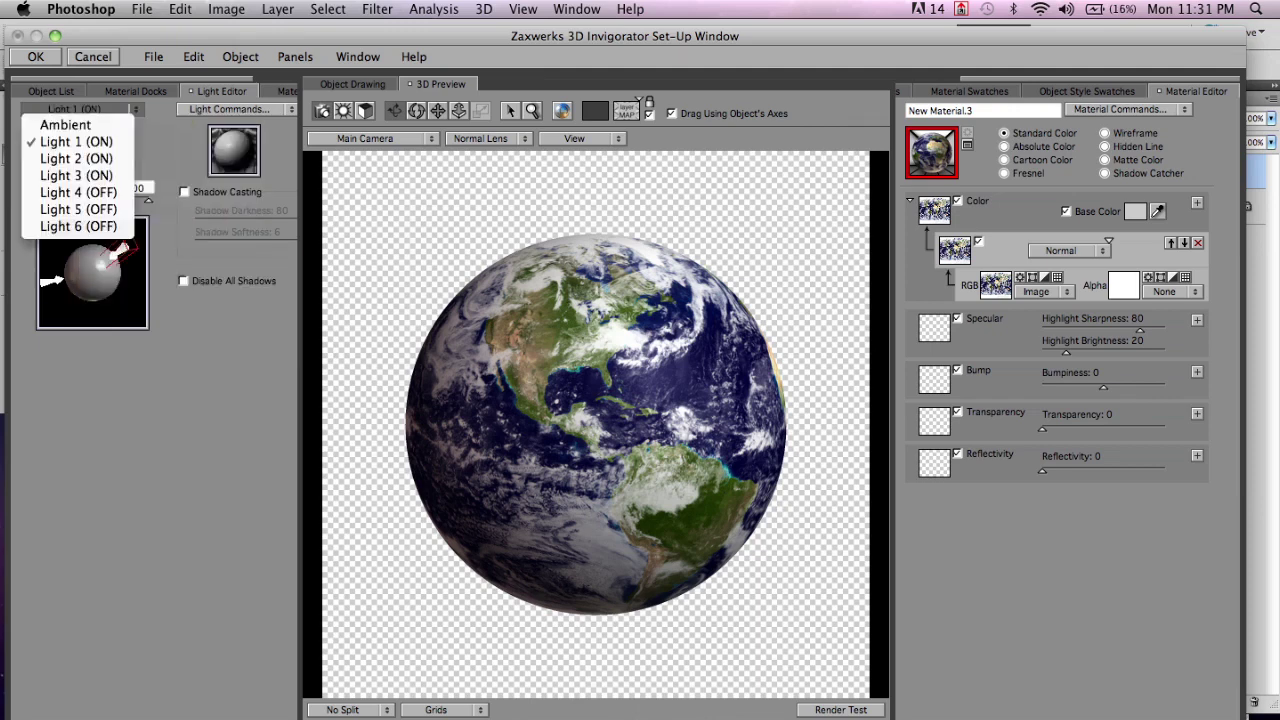
click(76, 158)
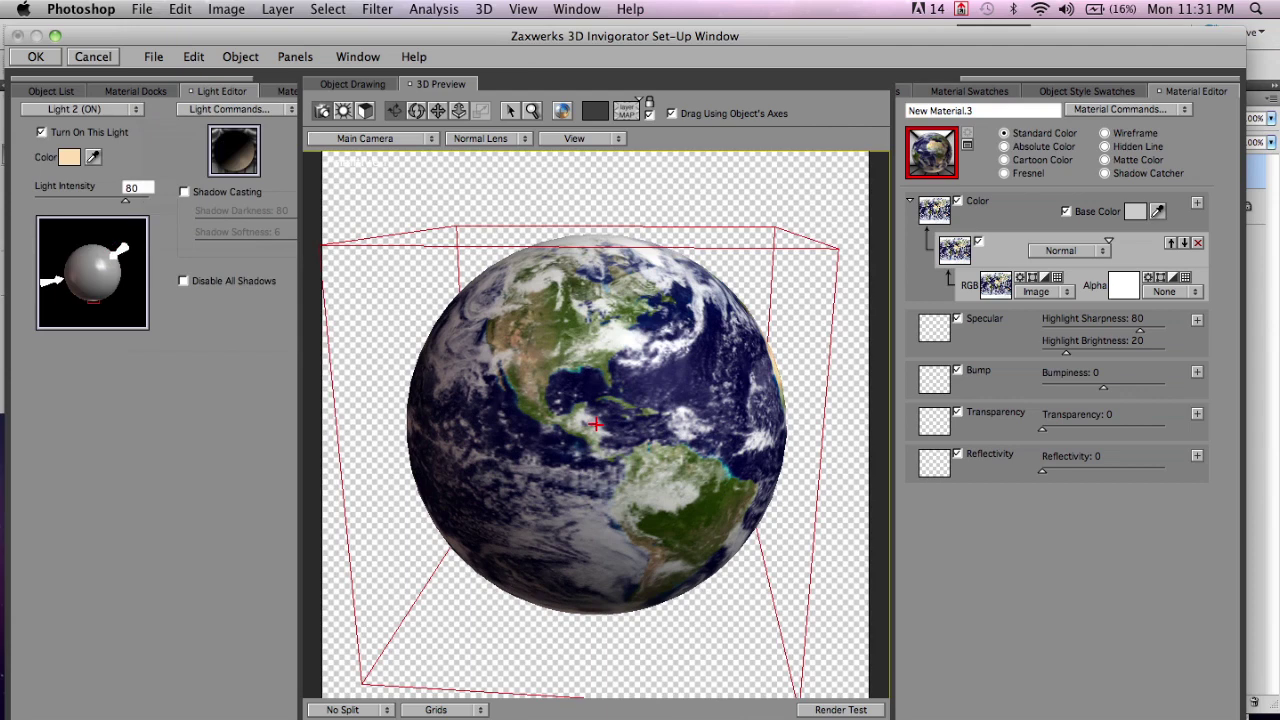
click(41, 132)
click(80, 108)
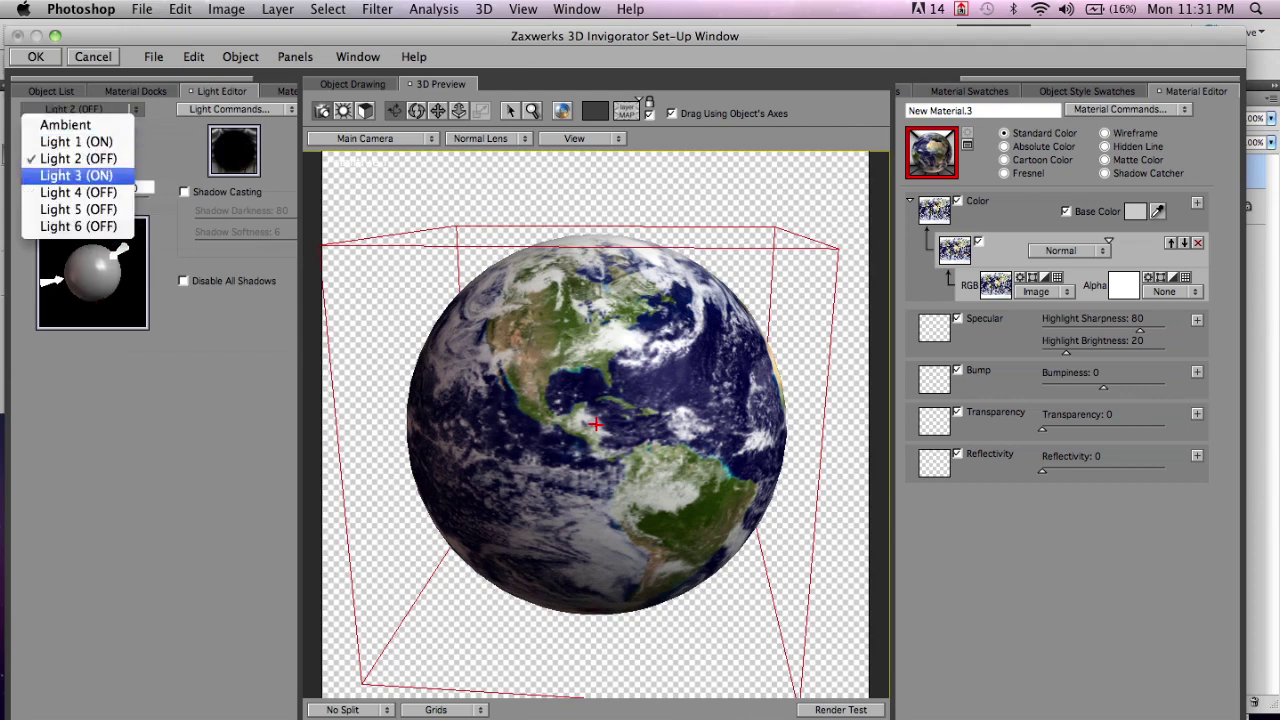
click(75, 173)
click(41, 132)
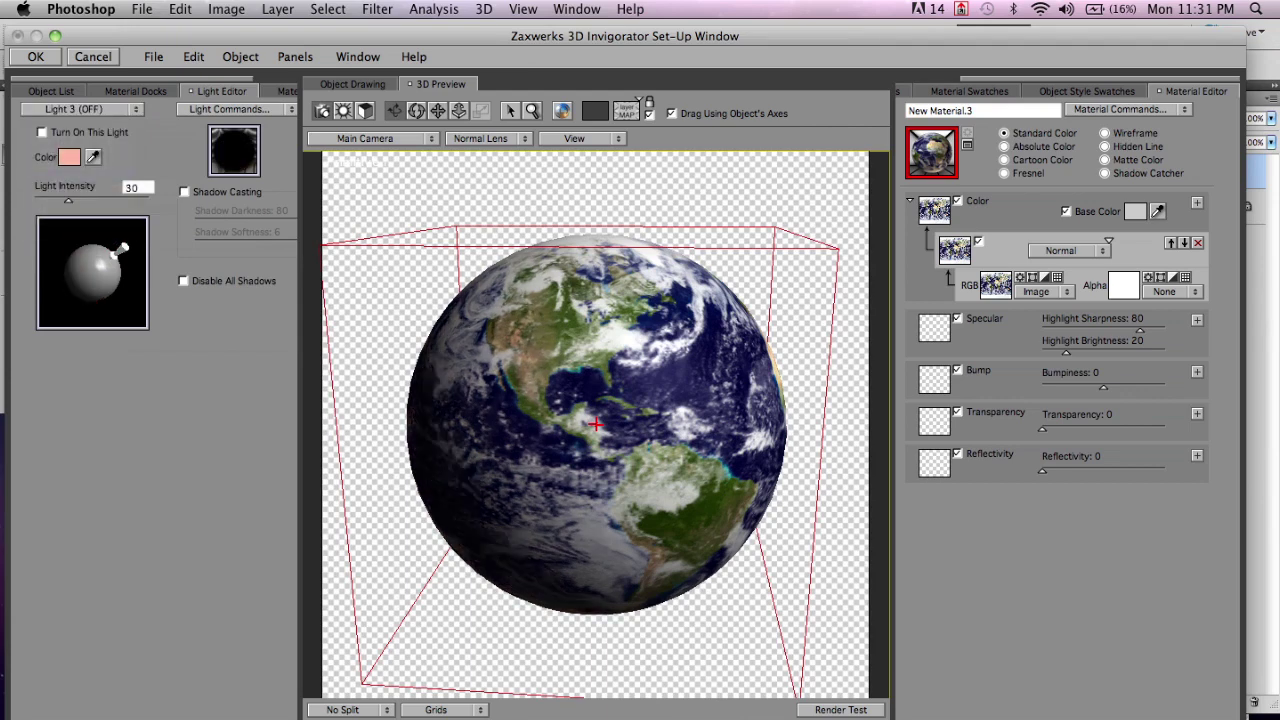
click(840, 709)
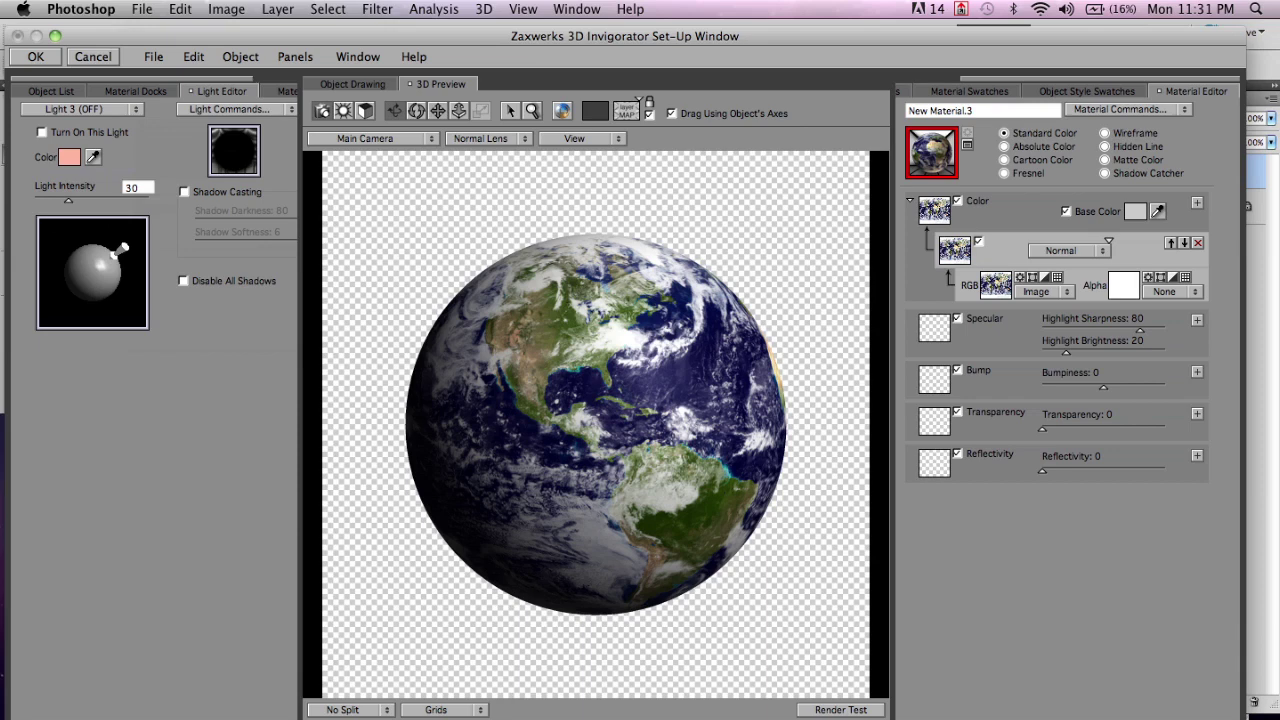
Try Light 2 switched on to compare its effect on the globe, and switch it off again.
click(82, 109)
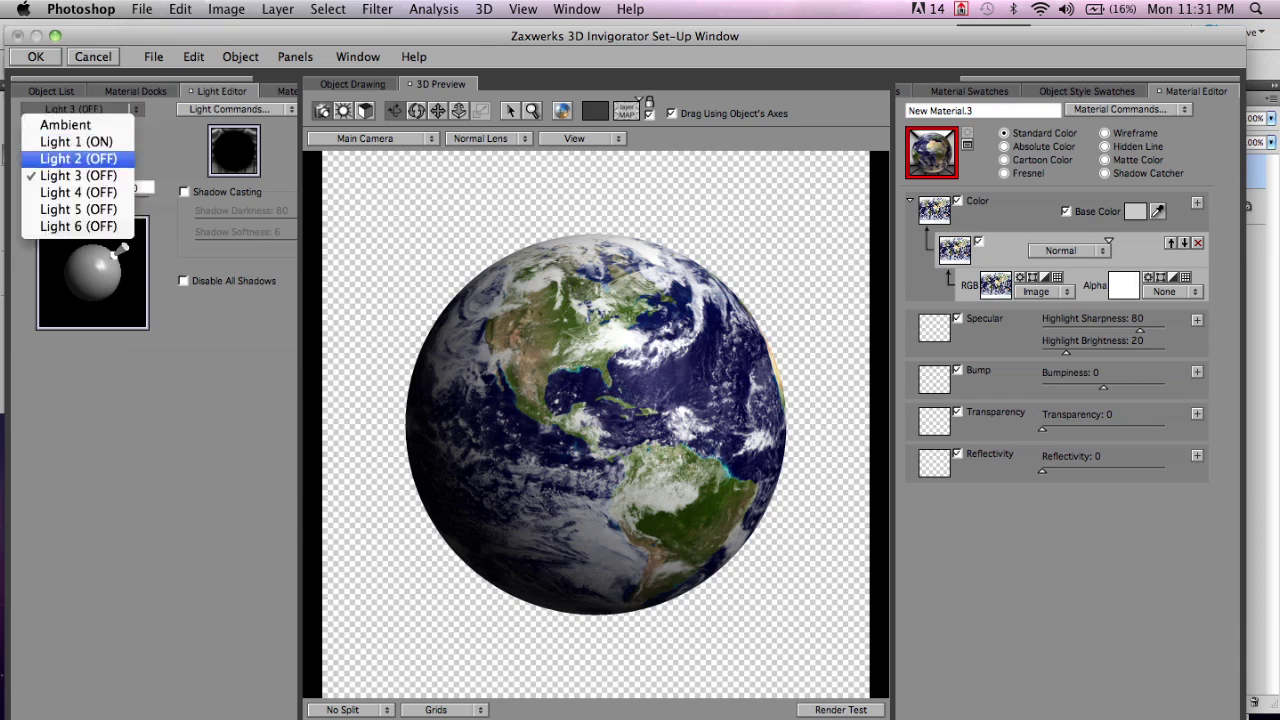
click(78, 158)
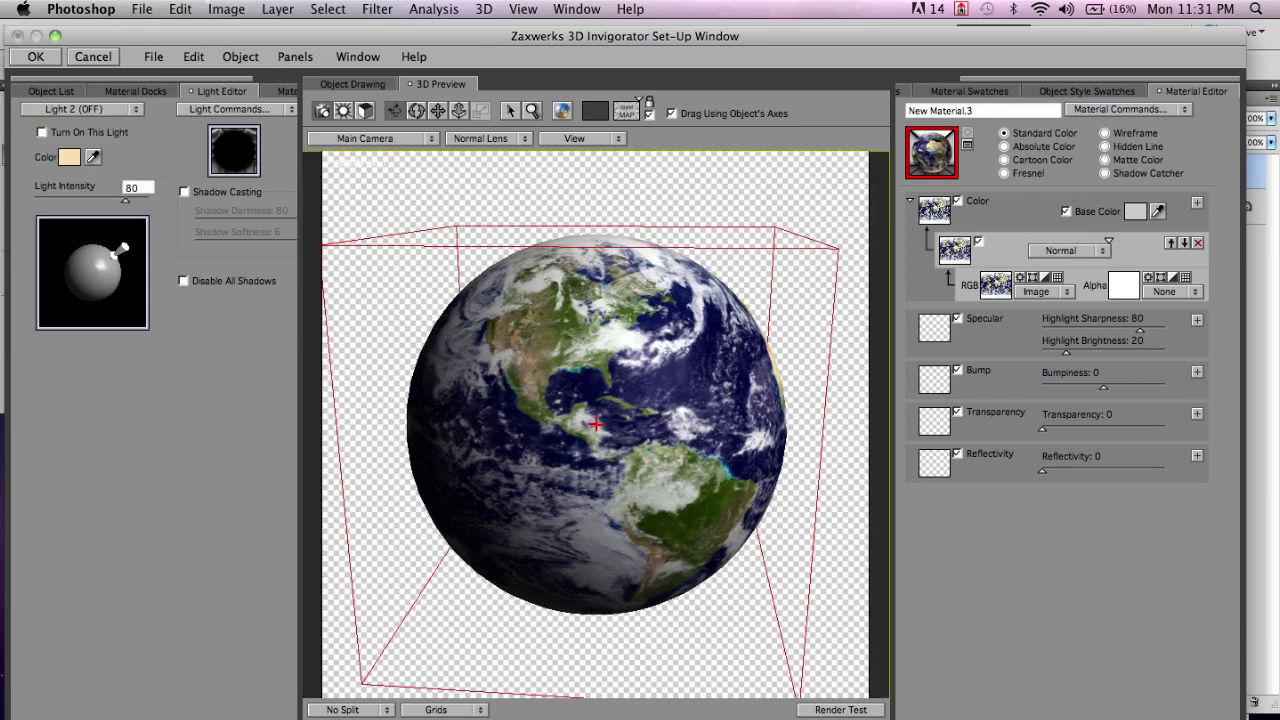
click(41, 132)
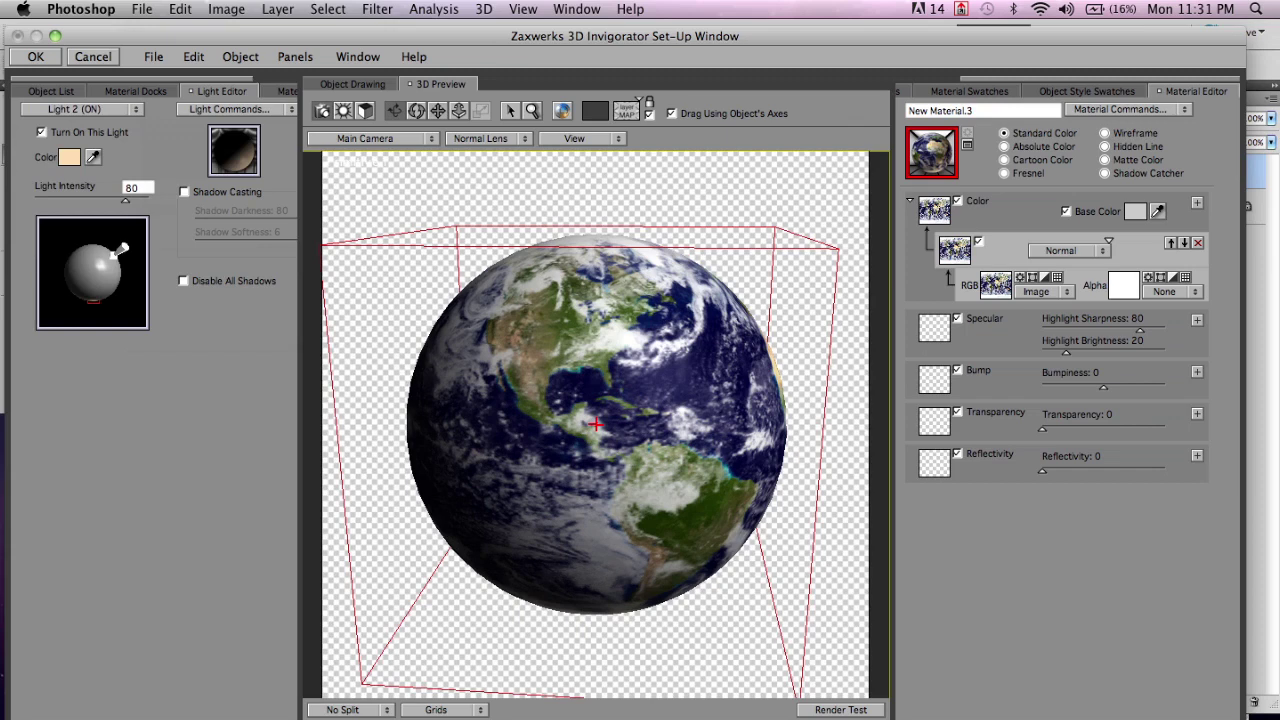
click(41, 132)
Turn Light 3 back on to light the globe's darkened side.
click(80, 108)
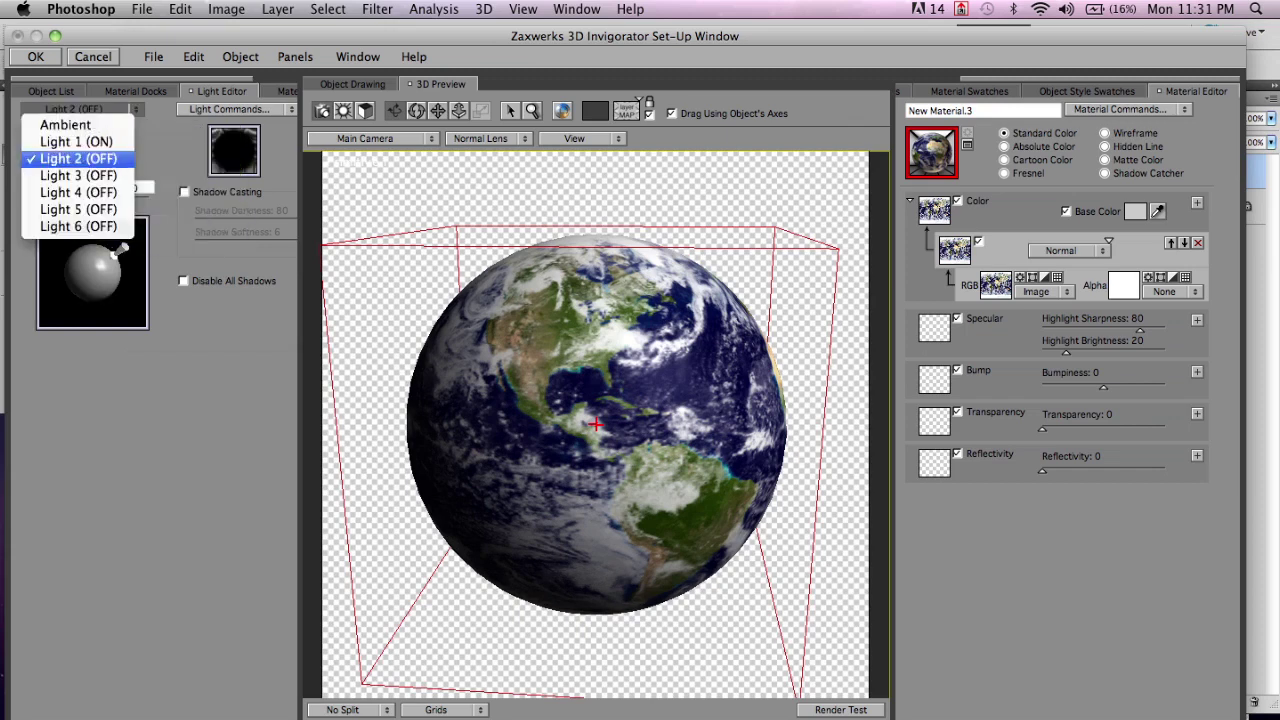
click(78, 175)
click(41, 132)
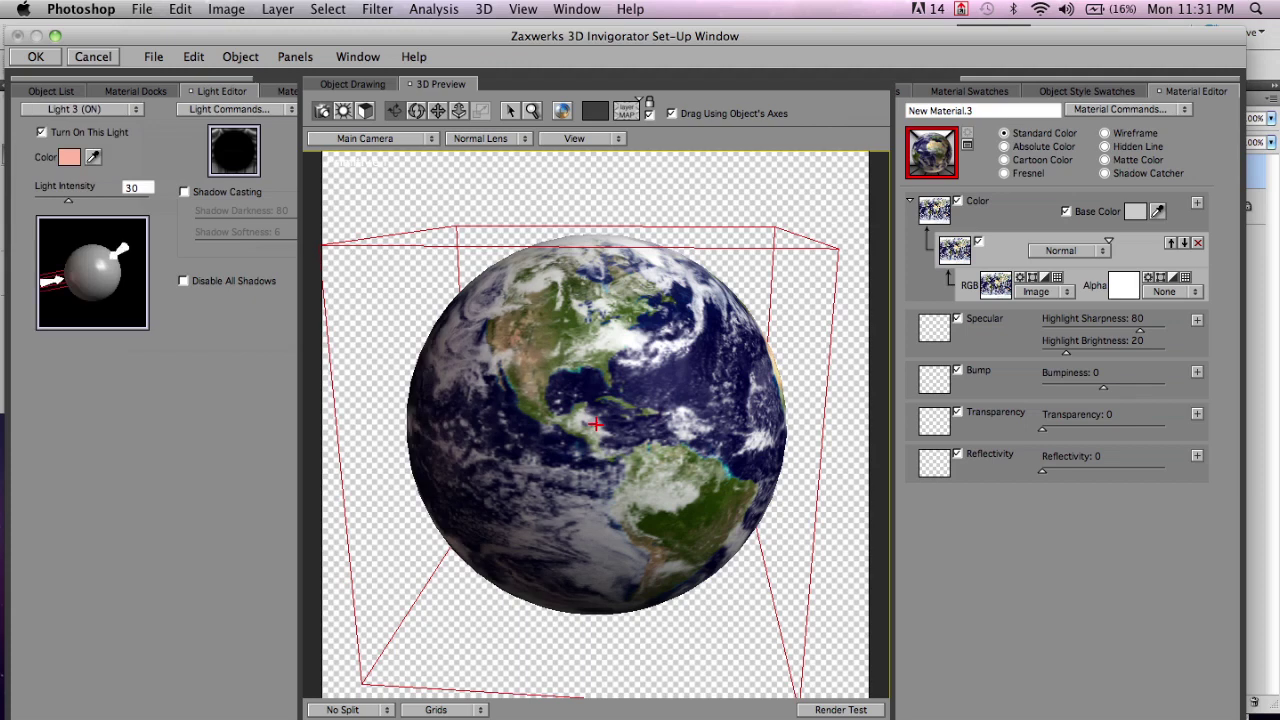
Set Light 3's color to white and its intensity to 16, and render the relit globe into the document.
click(69, 157)
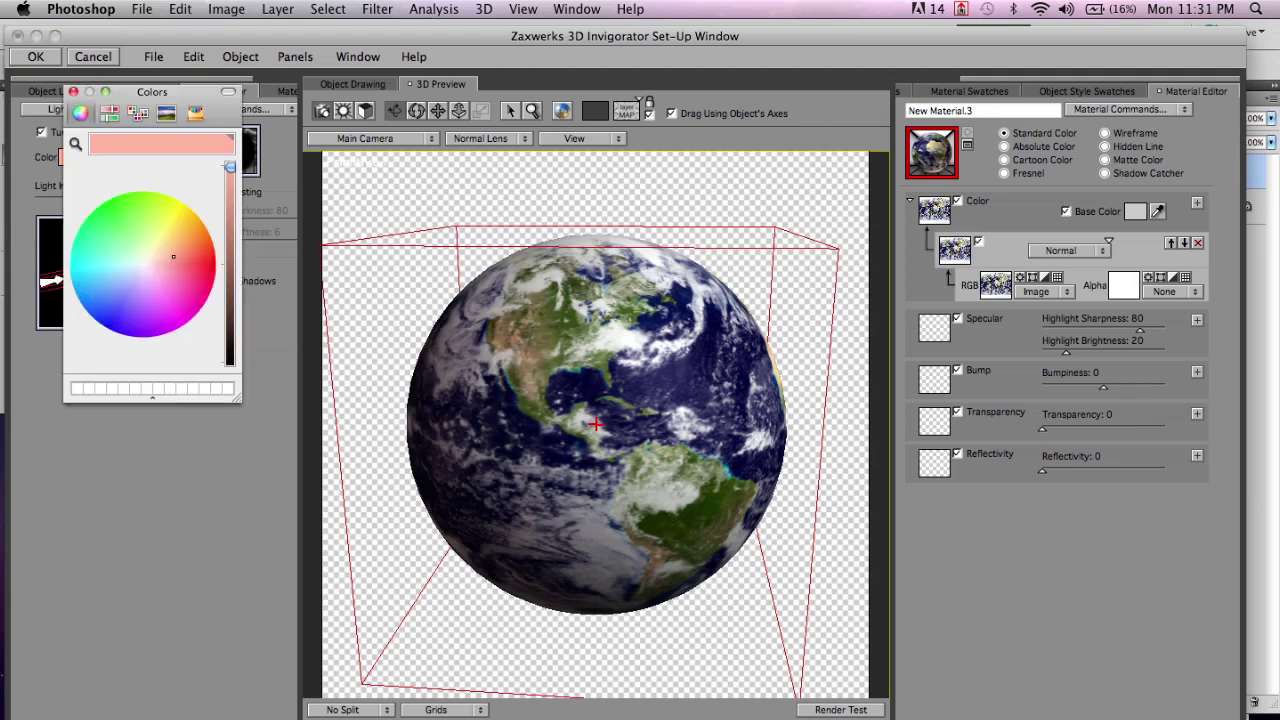
click(143, 262)
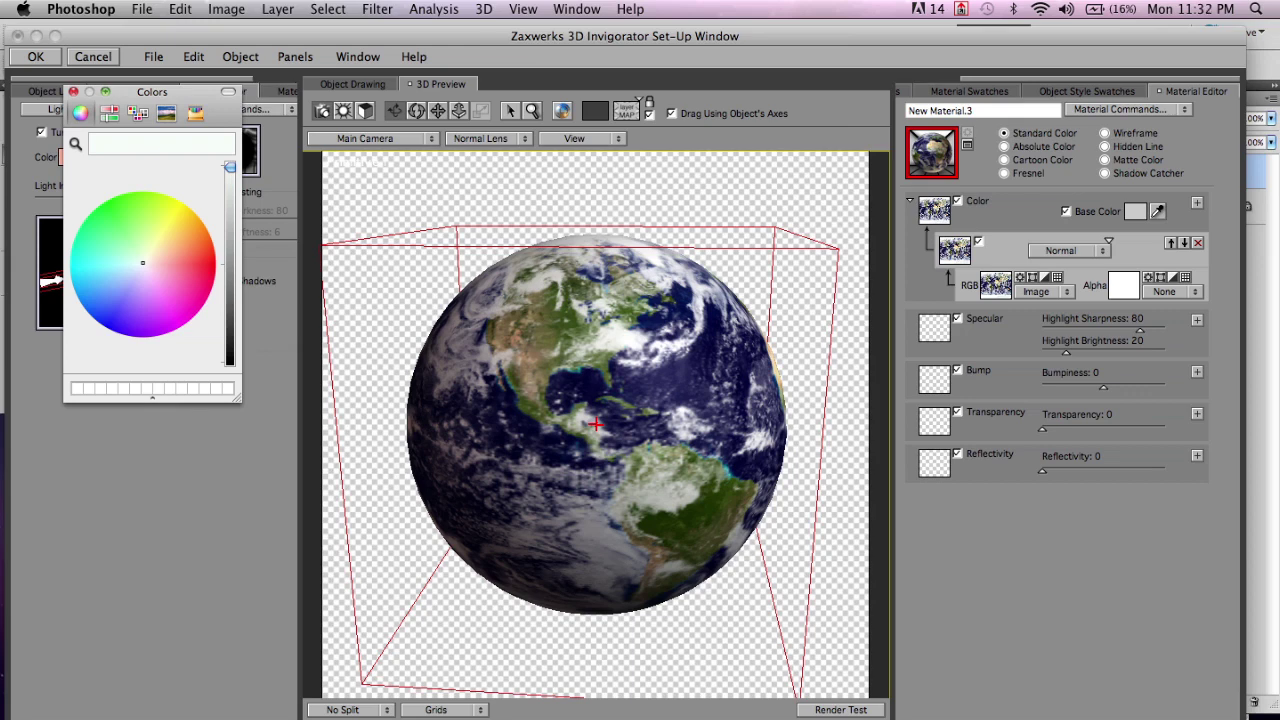
click(73, 91)
drag(68, 200, 53, 200)
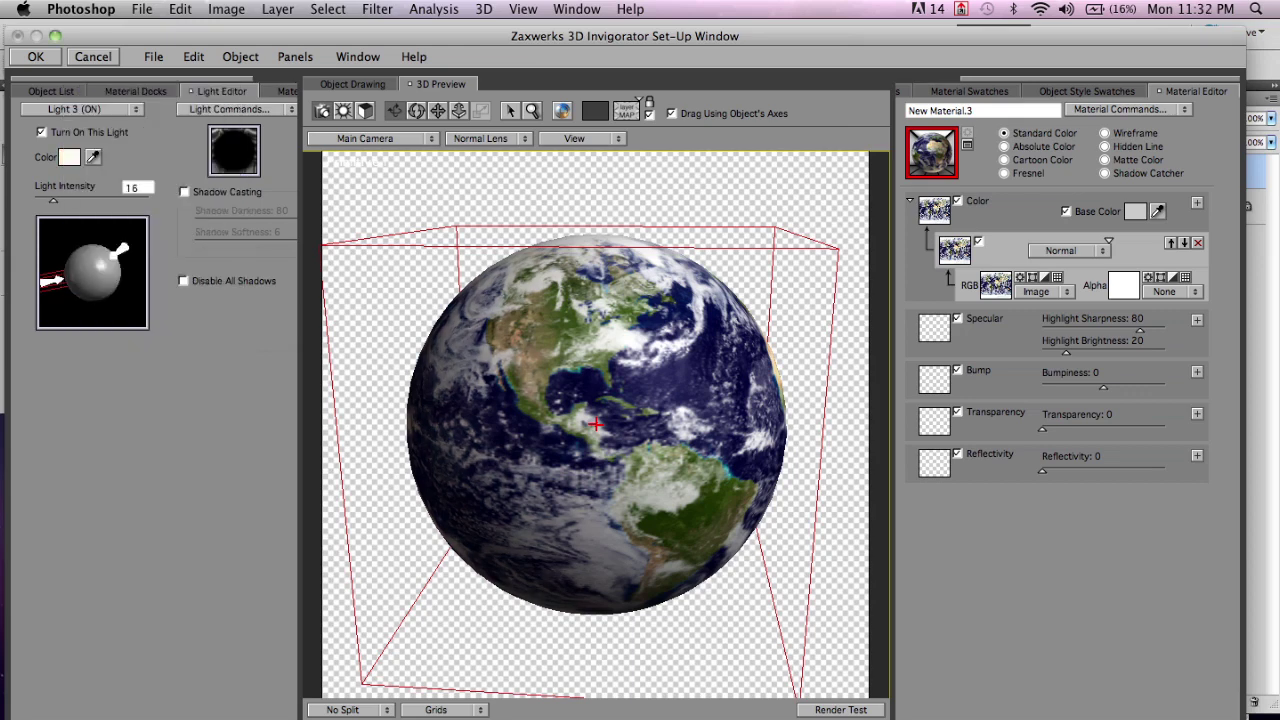
click(839, 709)
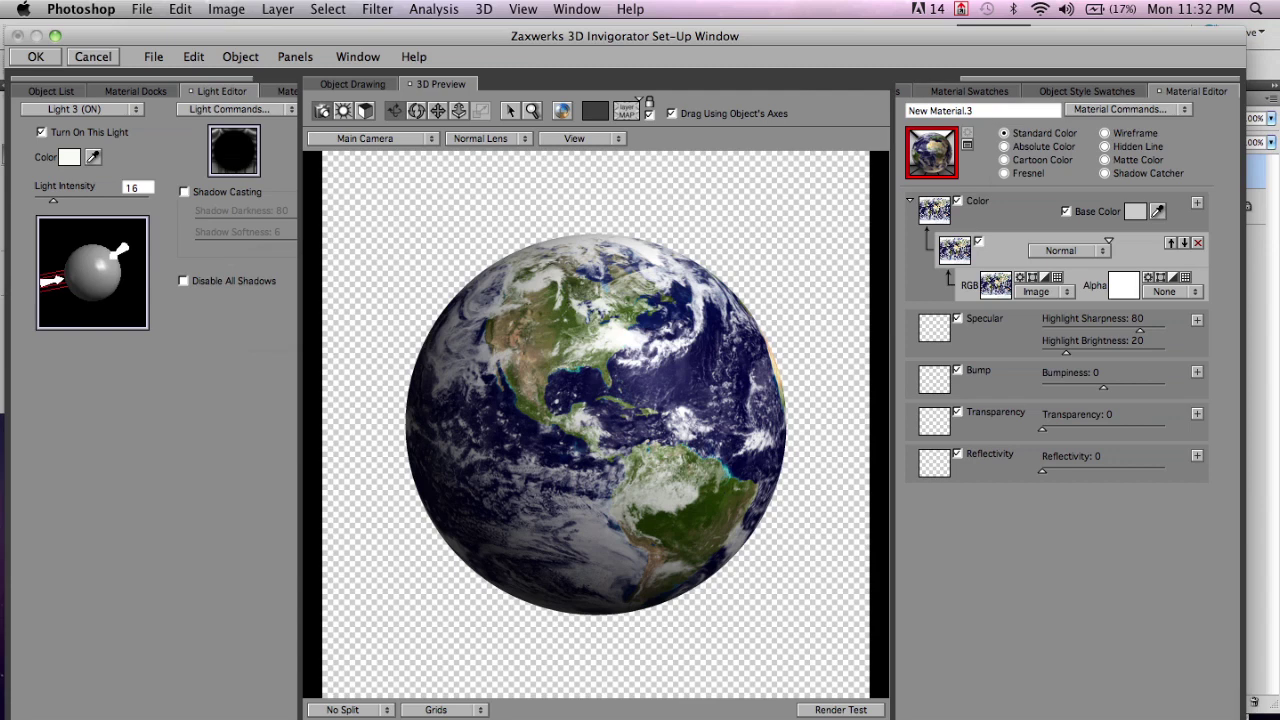
key(Return)
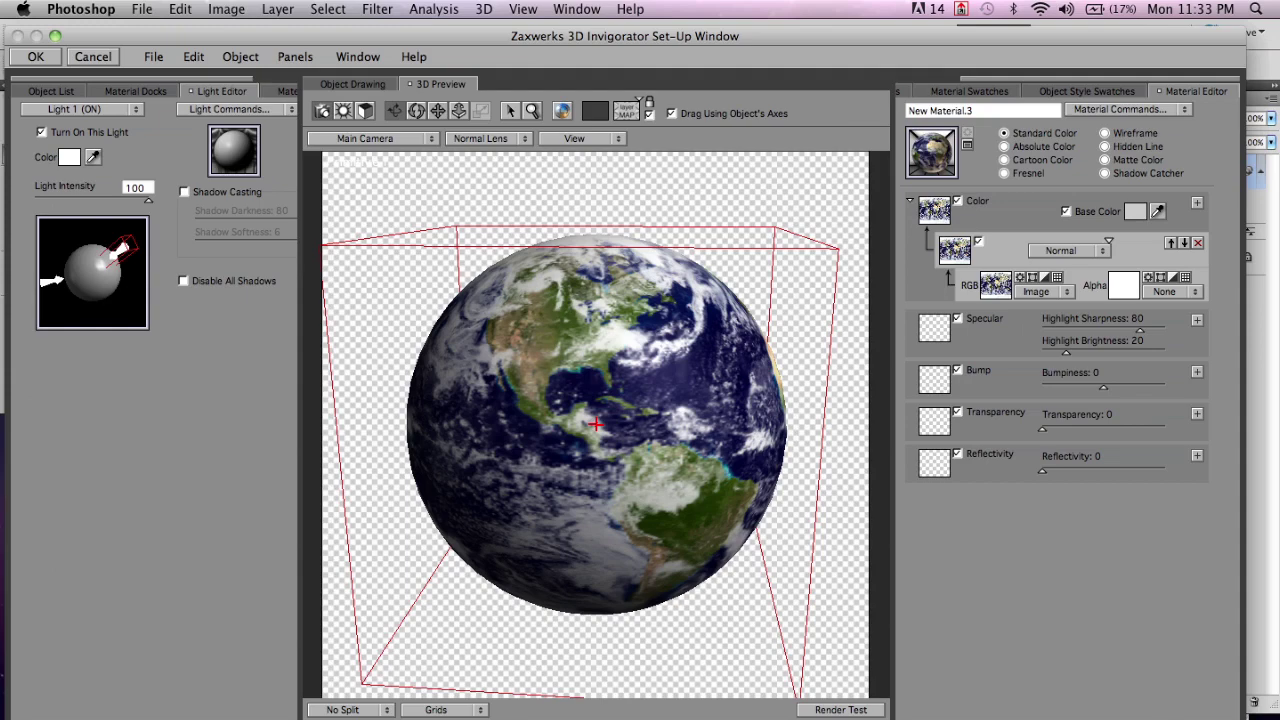
Rotate the globe toward the Atlantic and replace the material's color image with nasa_land_ocean_ice_lights_2000.jpg from the Tutorials f folder.
drag(596, 424, 491, 434)
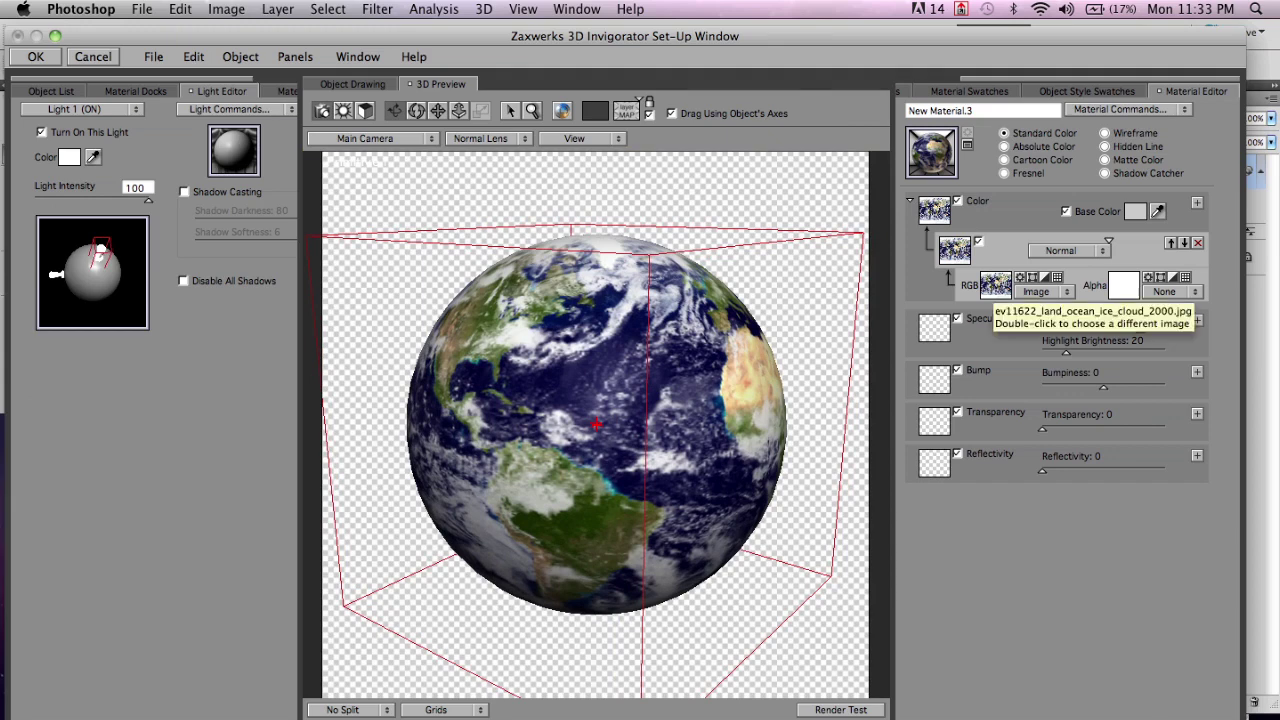
click(996, 285)
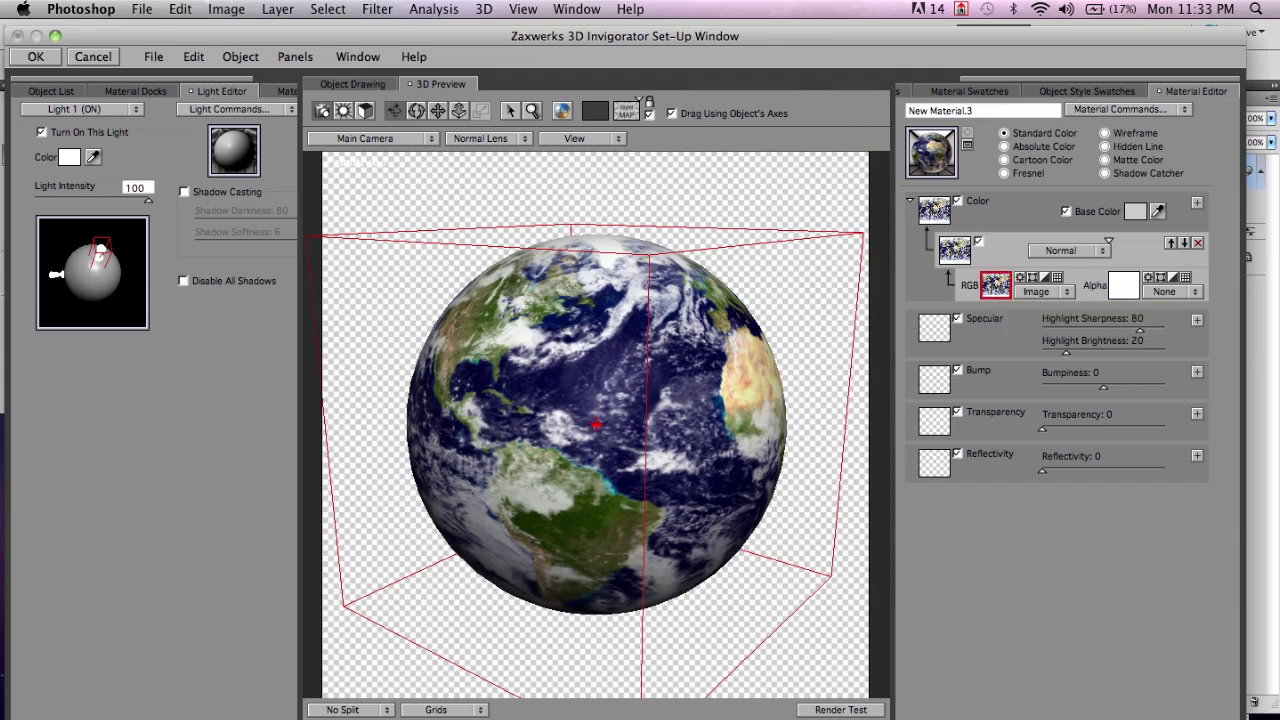
double_click(996, 285)
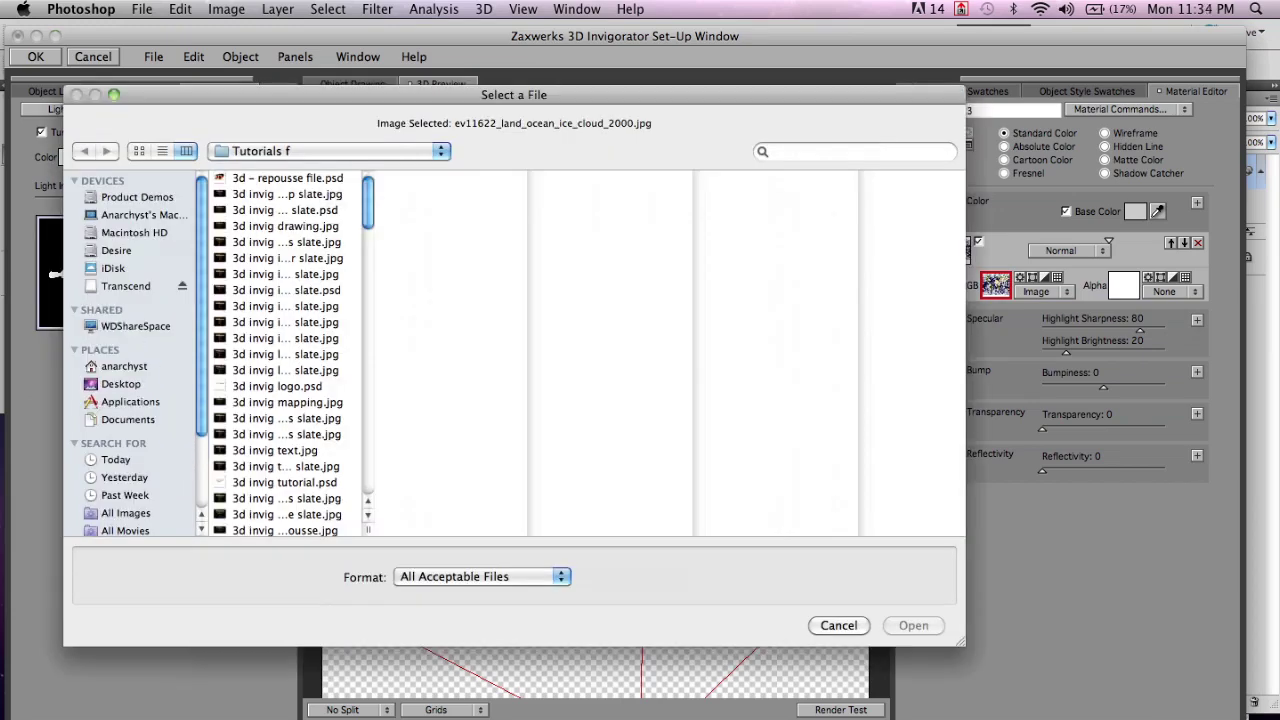
scroll(290, 353, down, 15)
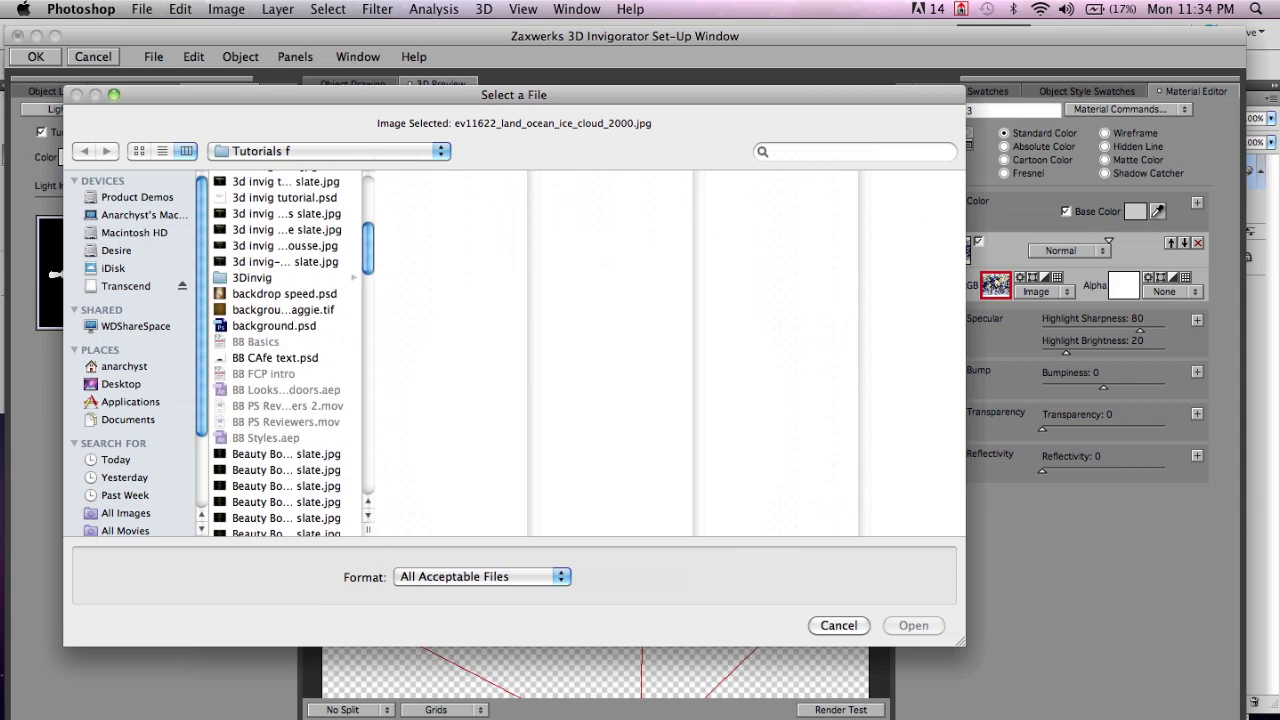
scroll(290, 353, down, 8)
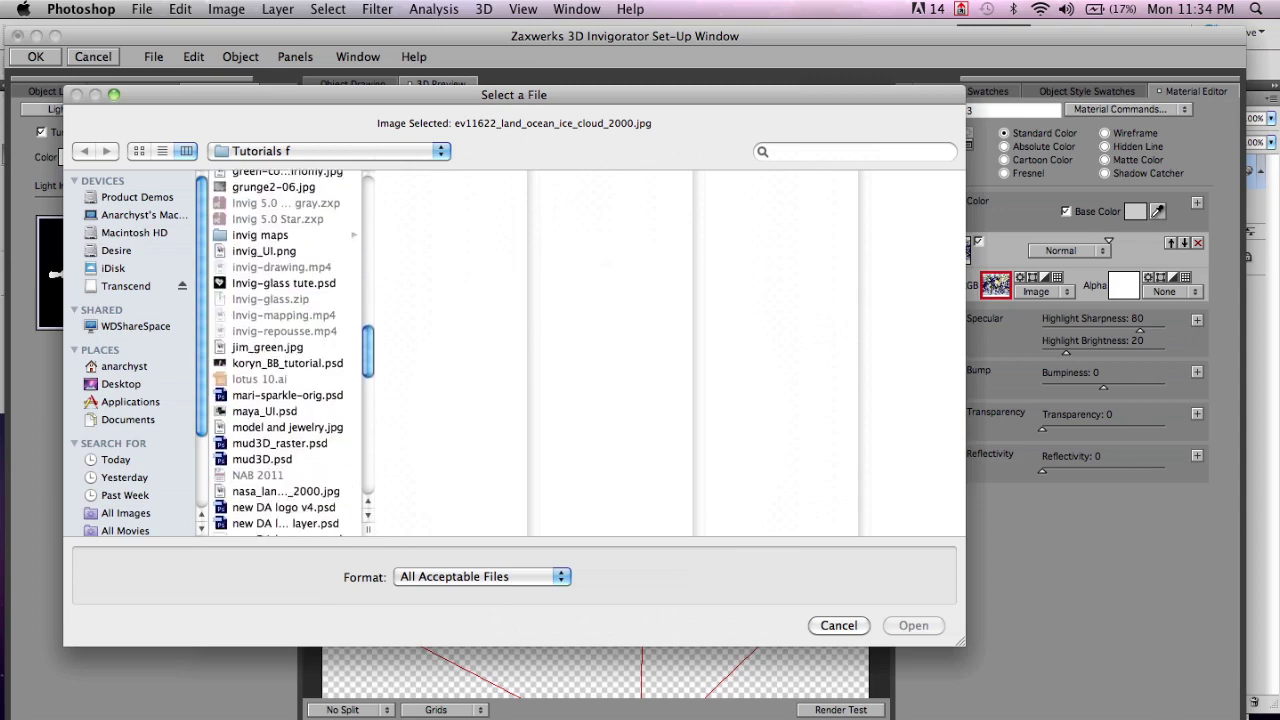
scroll(290, 353, down, 1)
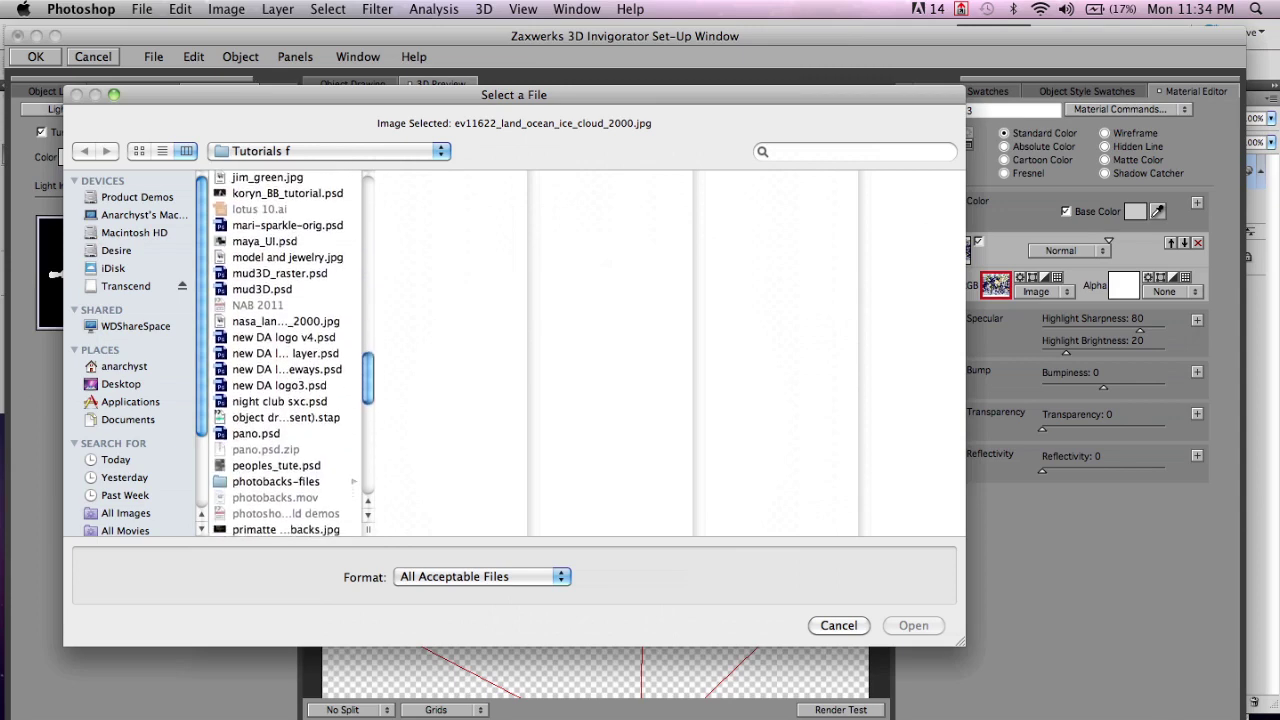
click(286, 321)
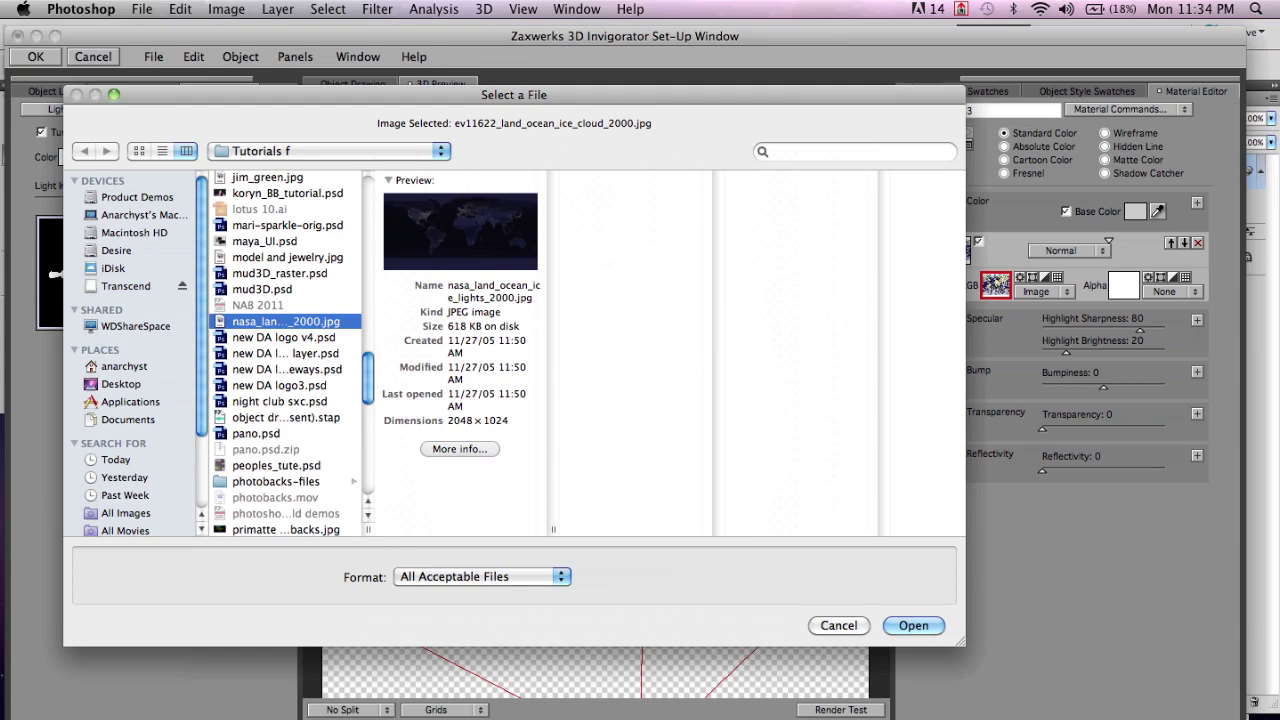
key(Return)
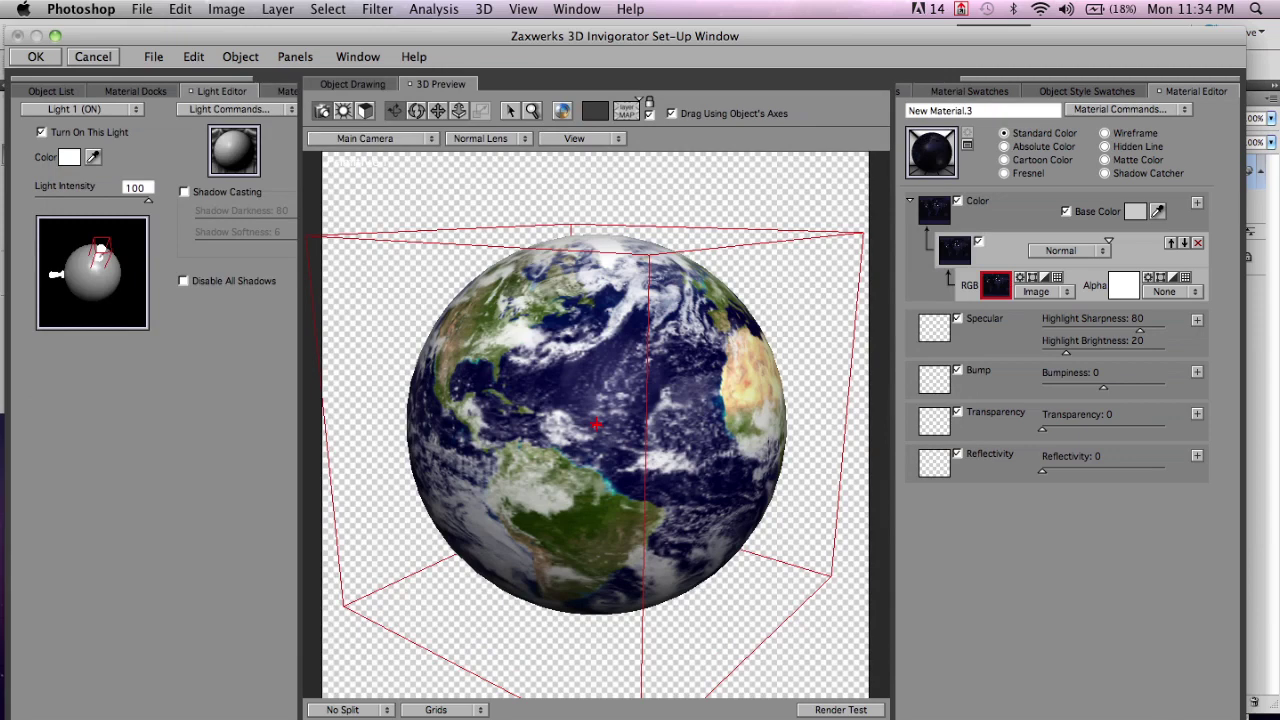
Apply the city-lights material to the sphere with a test render, and rotate the globe so the Americas face the front.
drag(931, 152, 601, 367)
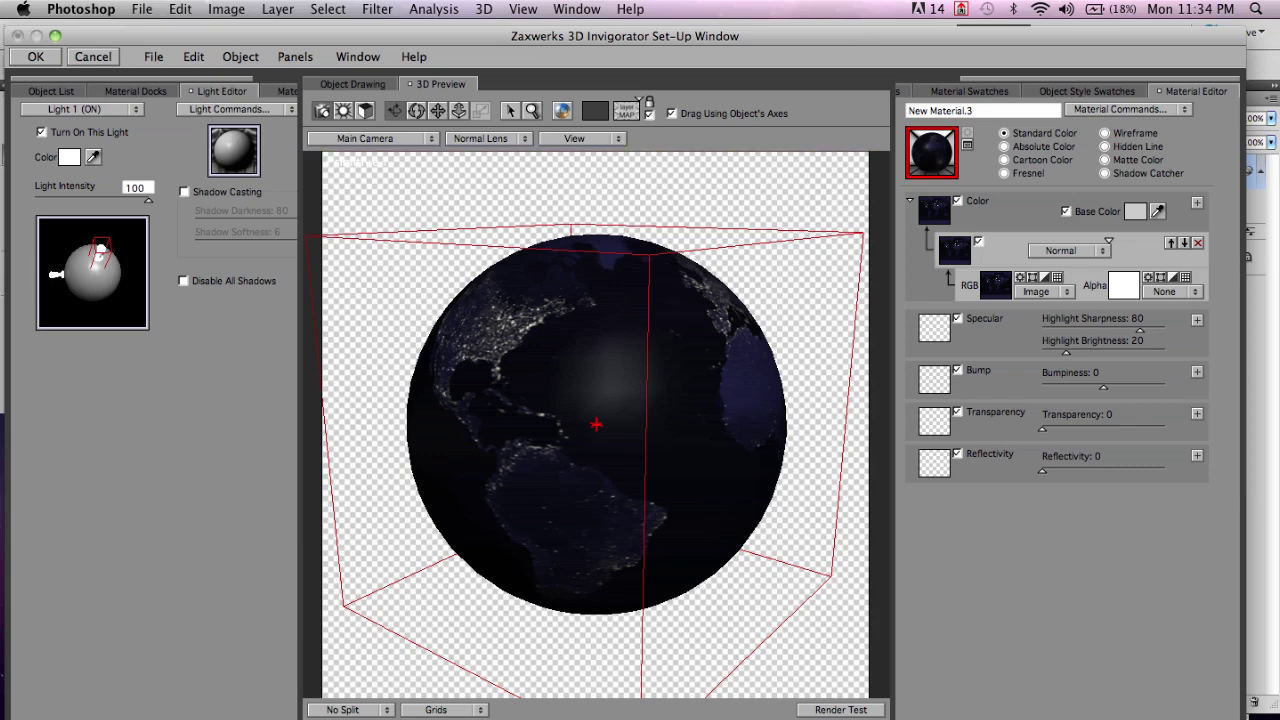
click(840, 709)
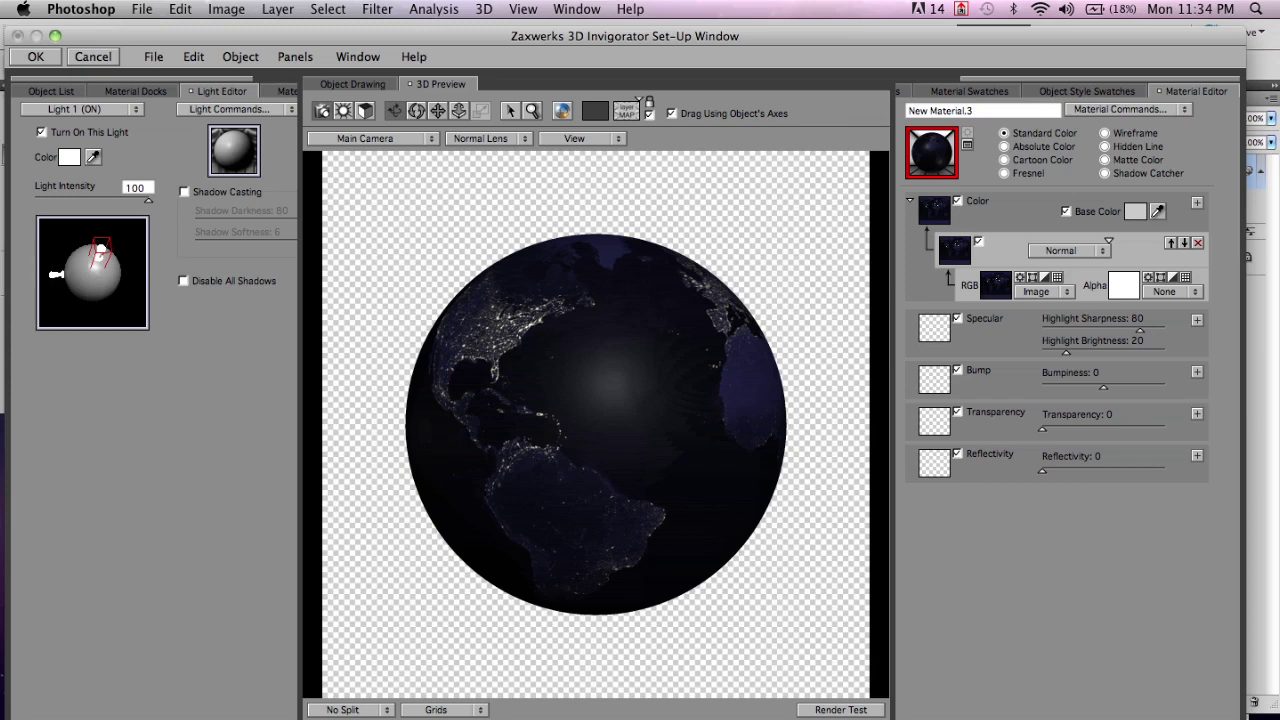
drag(596, 424, 680, 420)
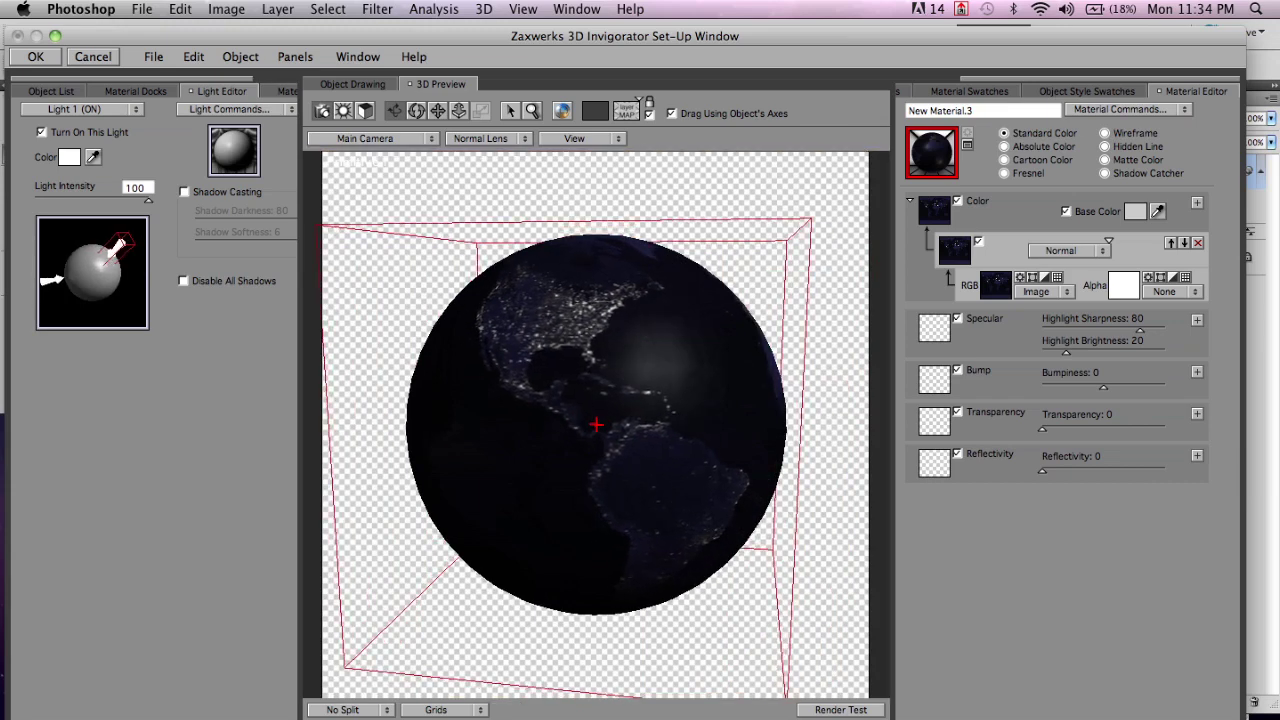
key(Return)
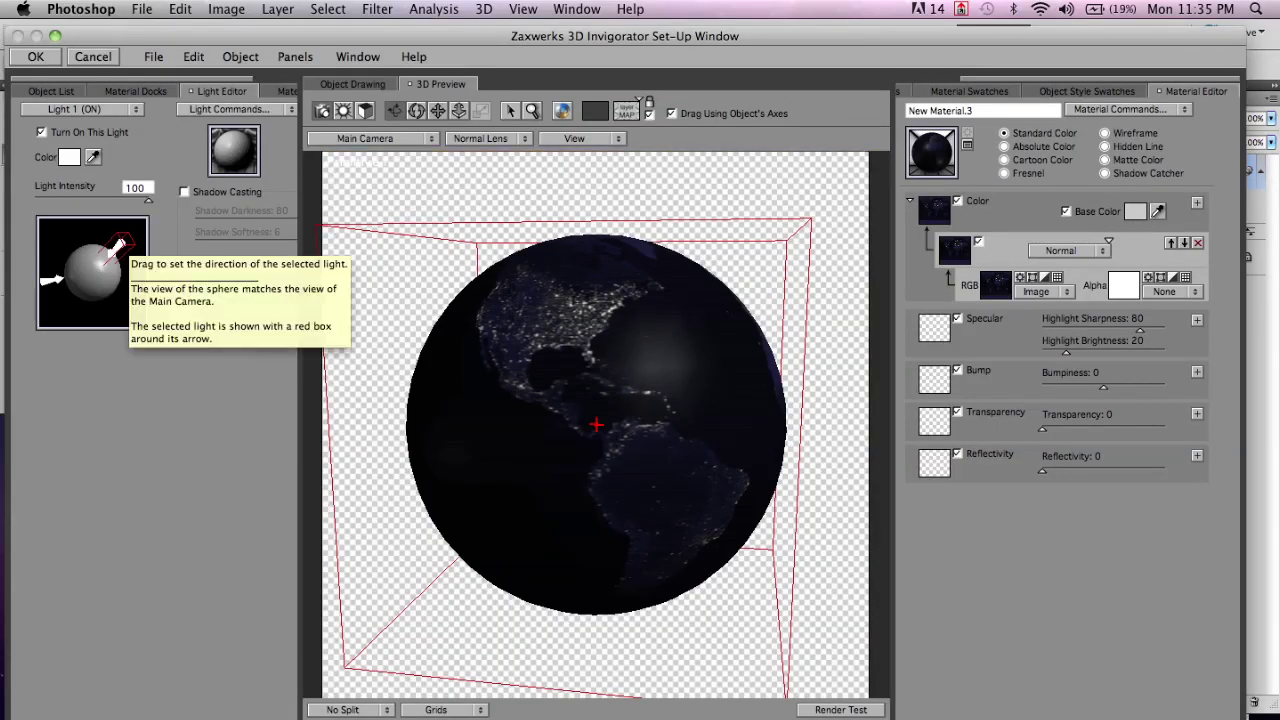
Turn off the material's specular, bump, transparency and reflectivity, set highlight sharpness and brightness to 0, and reapply it to the sphere.
click(957, 454)
click(957, 370)
click(957, 318)
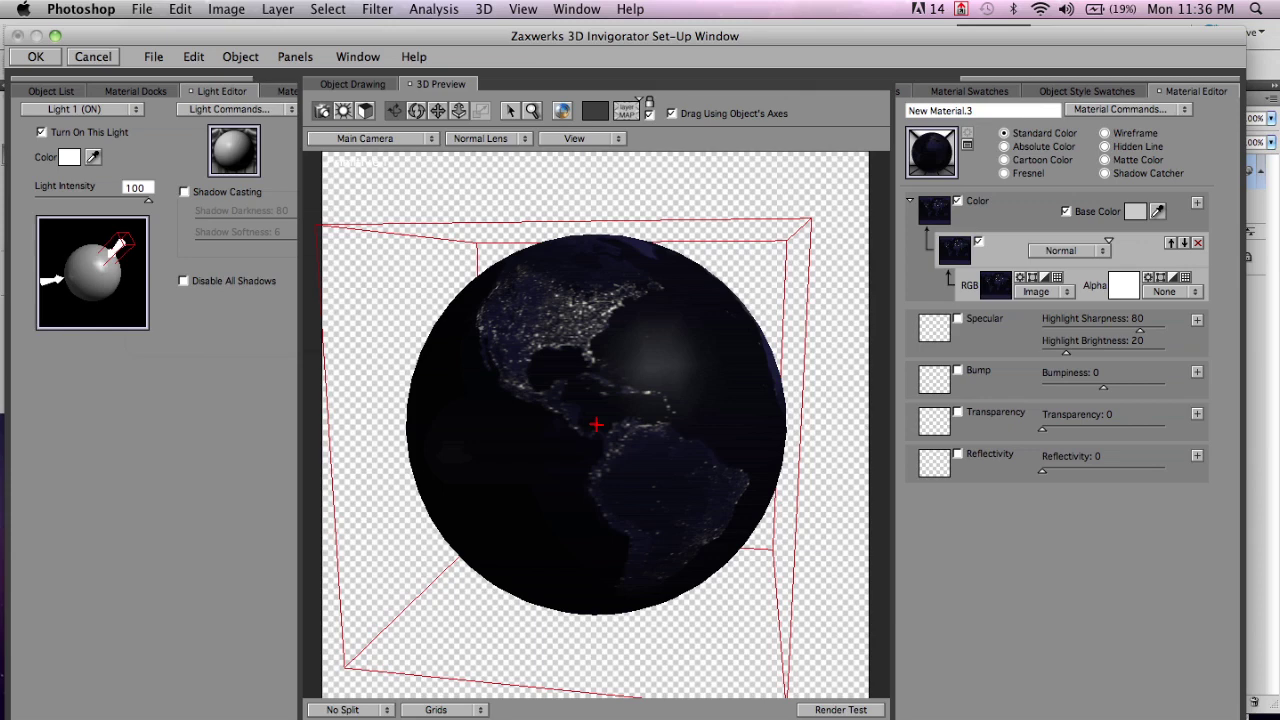
drag(1139, 330, 1042, 352)
drag(931, 151, 628, 389)
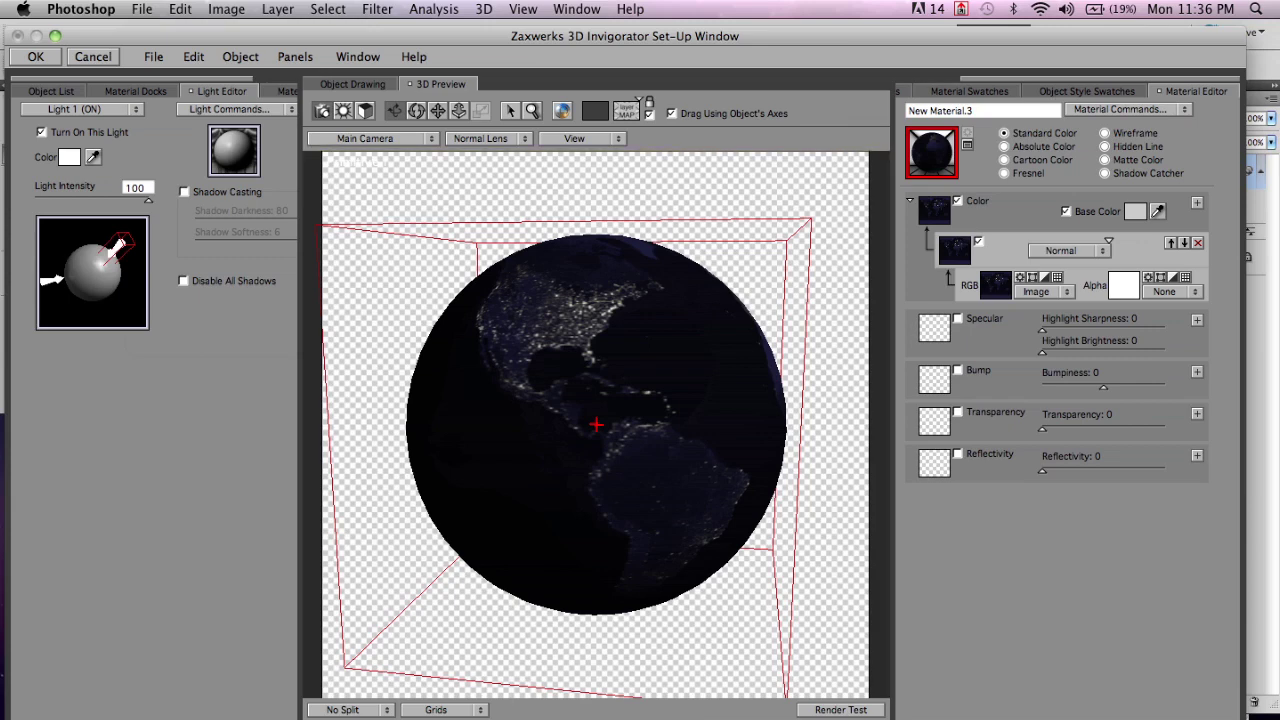
Check the sphere material's mapping settings, then test render the night globe and render it into the Photoshop document.
click(135, 91)
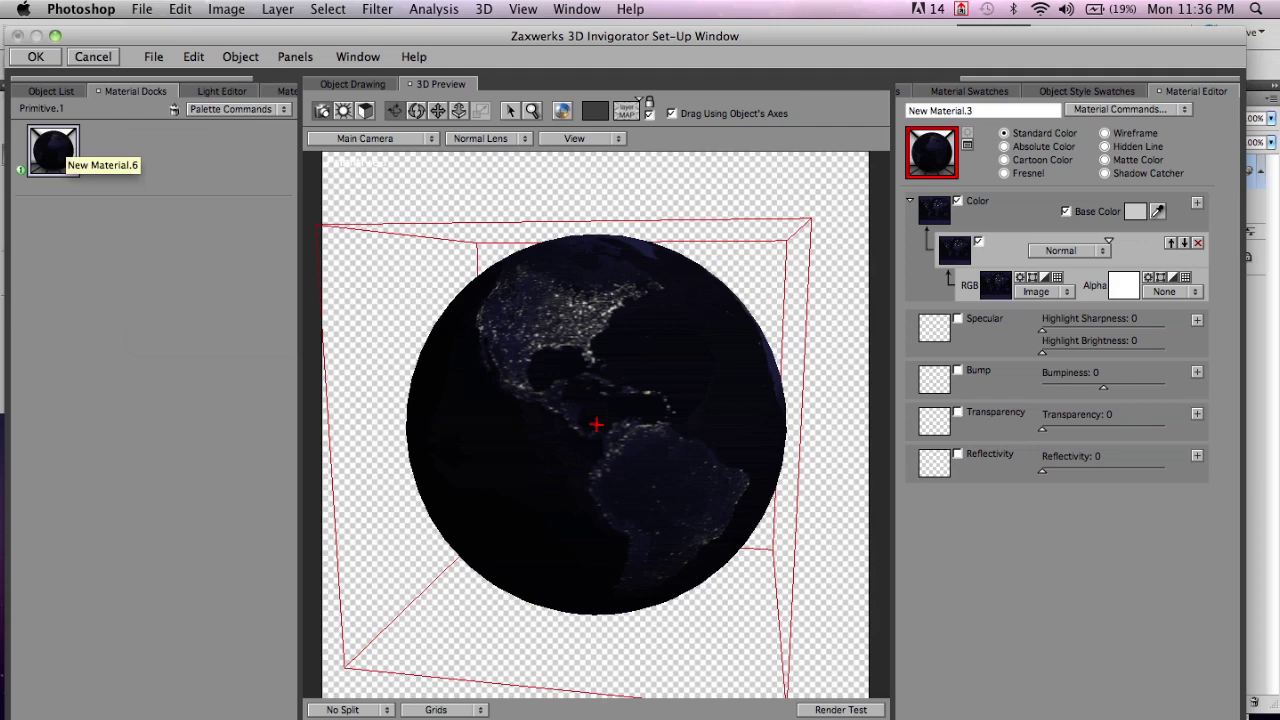
click(53, 150)
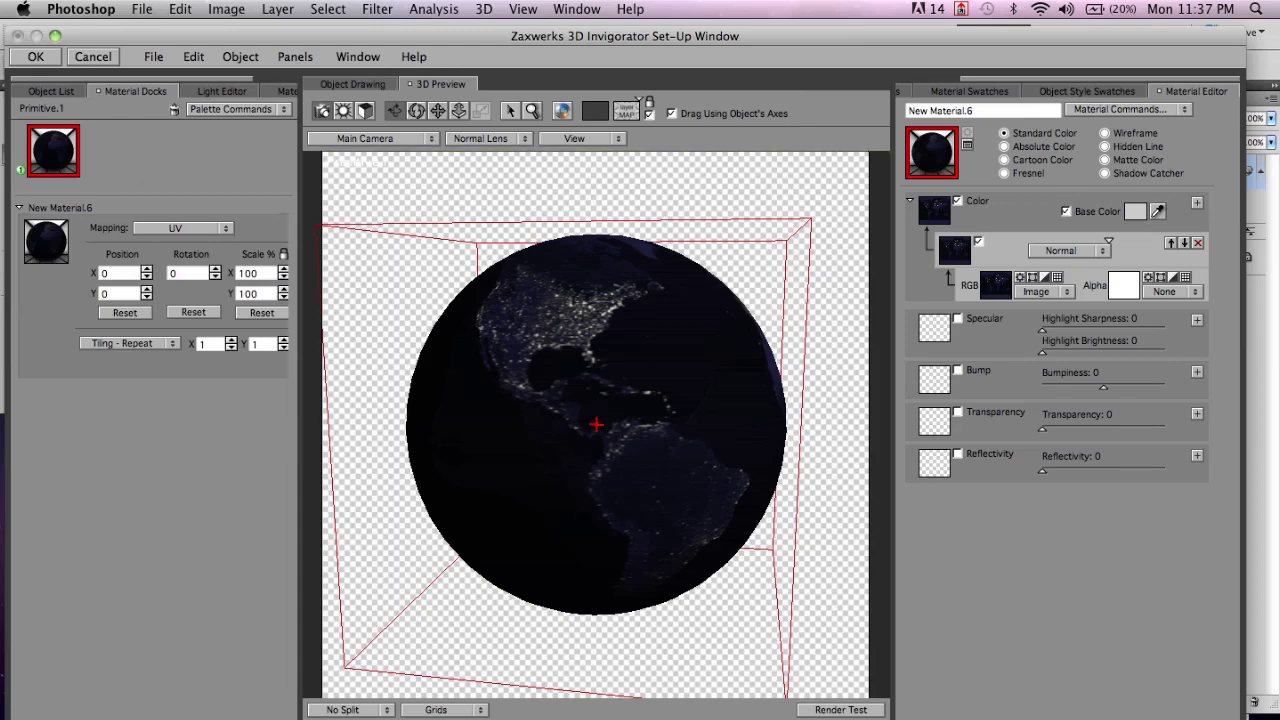
click(840, 709)
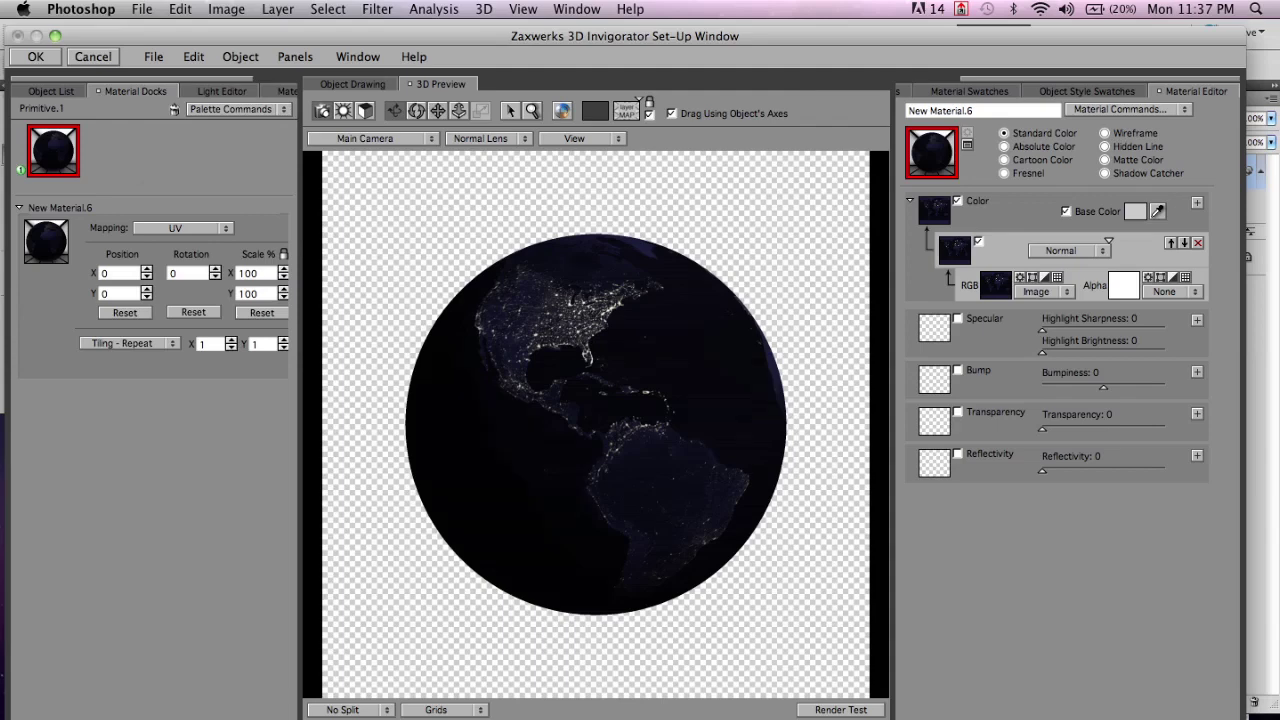
key(Return)
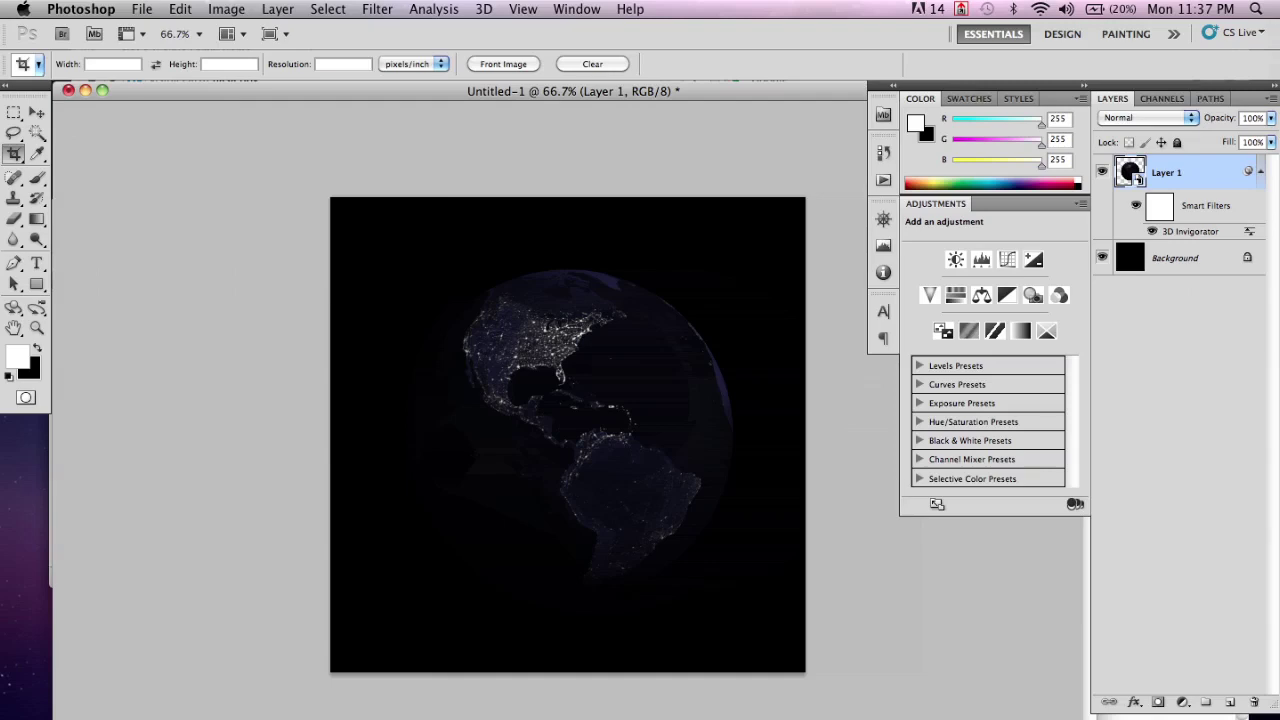
Look at the NASA Visible Earth page in Firefox and switch back to Photoshop.
key(super+Tab)
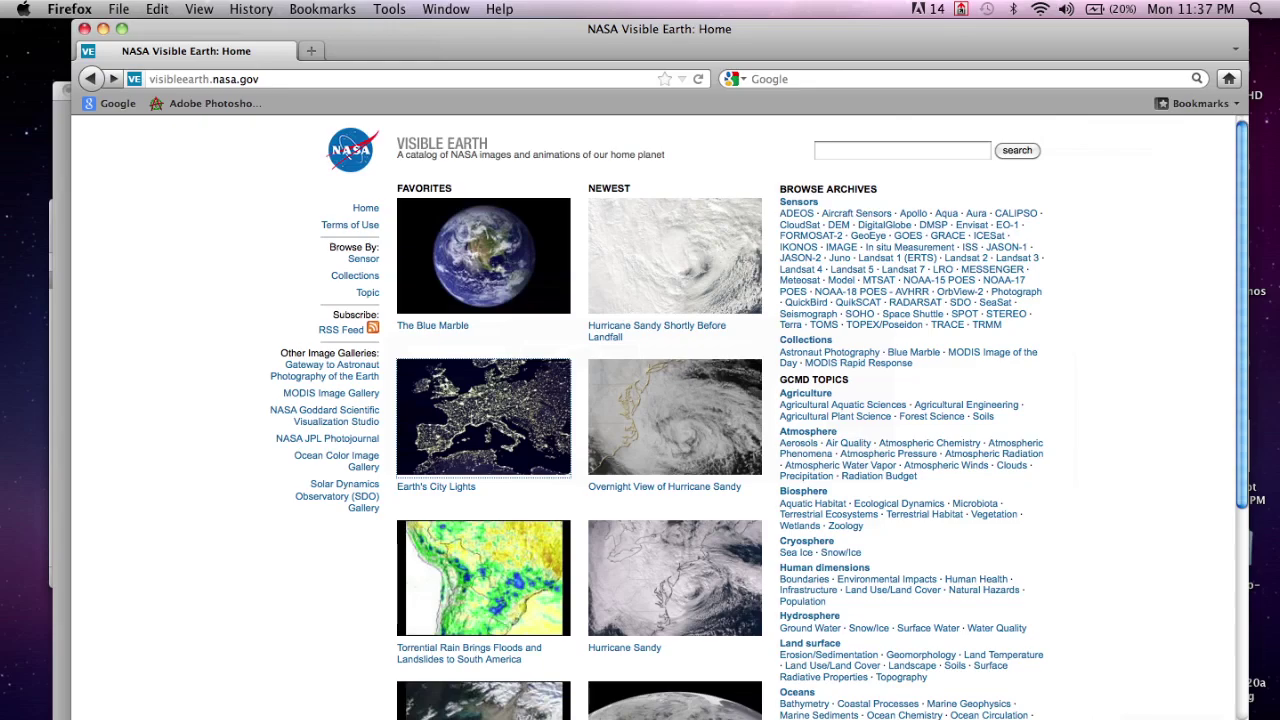
key(super+Tab)
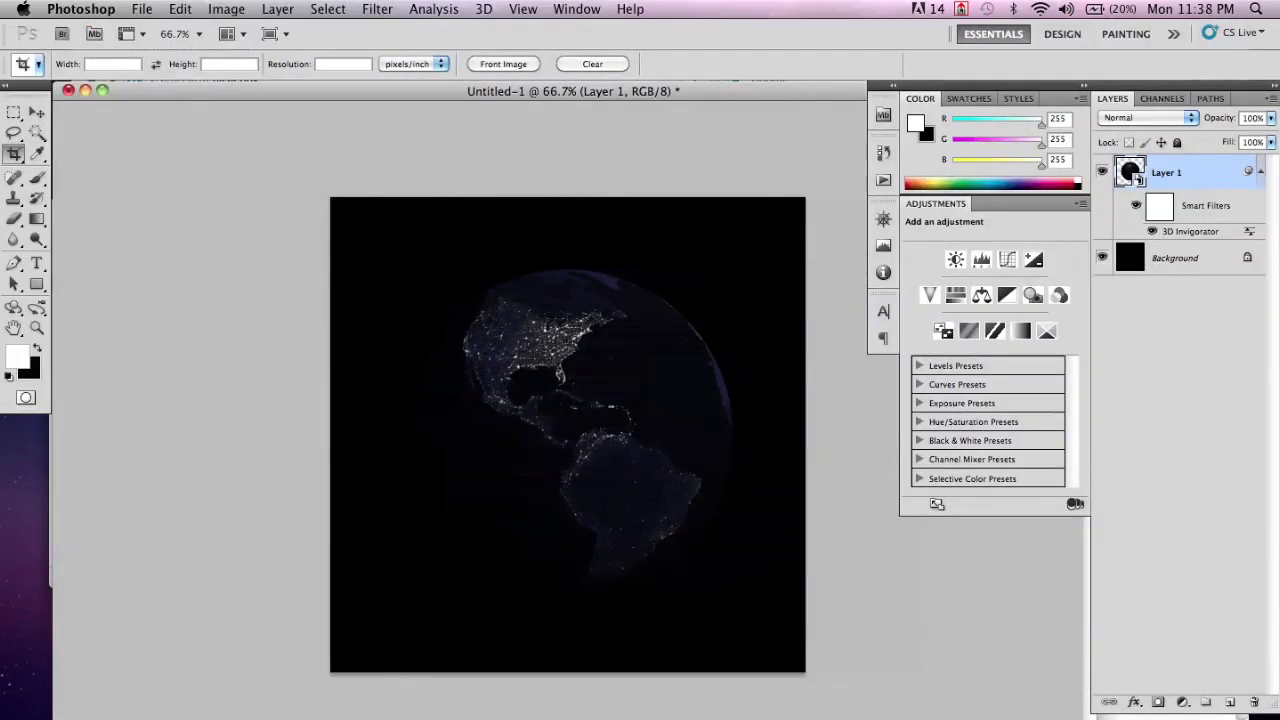